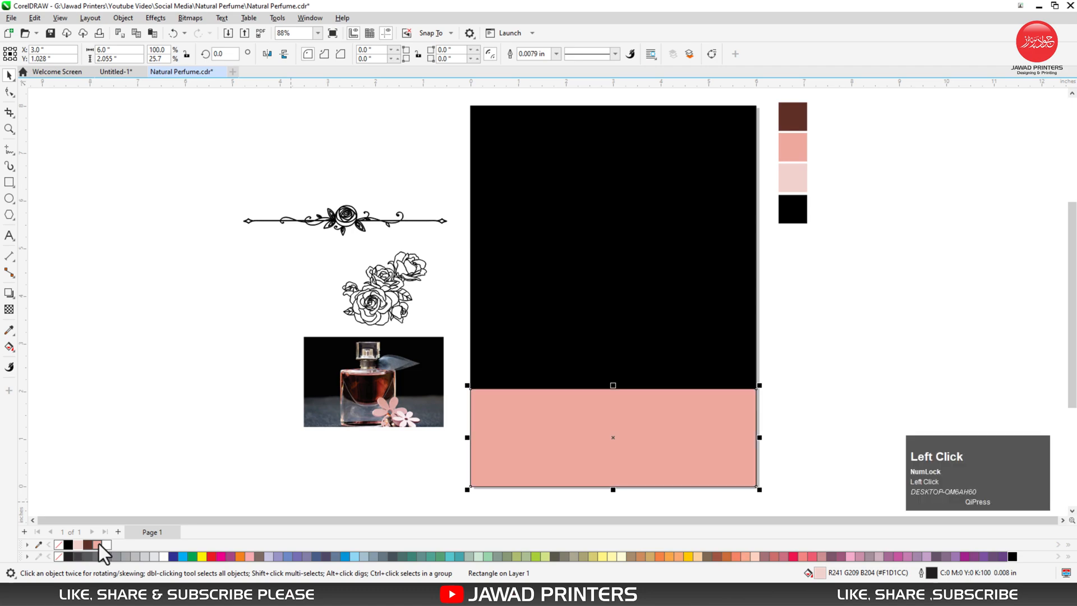
Step: Bring the hidden light pink rectangle in front of the salmon one and stretch it slightly taller, leaving a thin salmon strip above
left_click(607, 443, "alt")
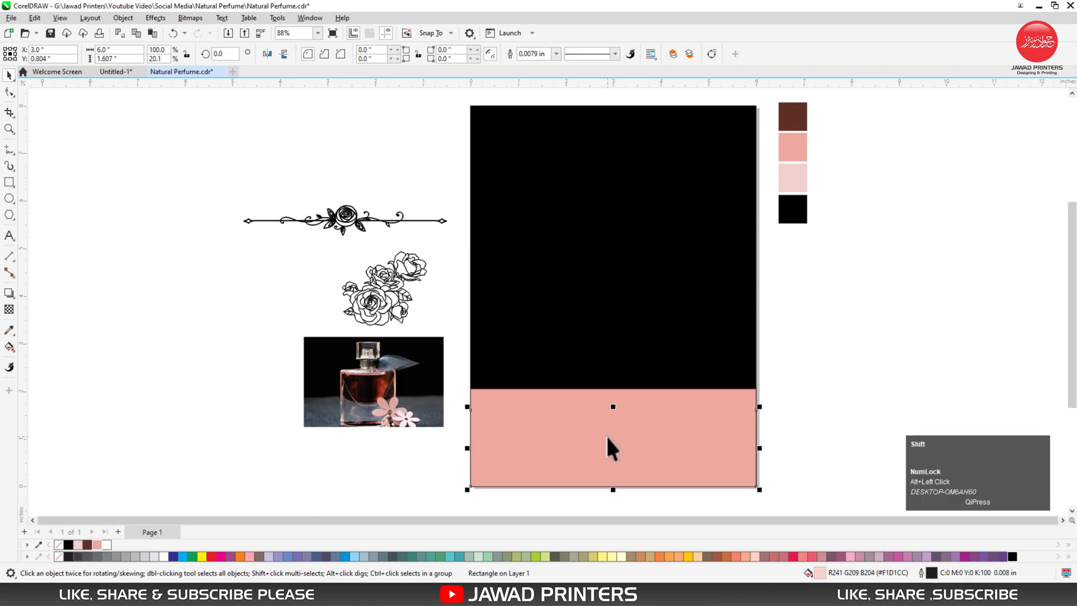
key("shift+Page_Up")
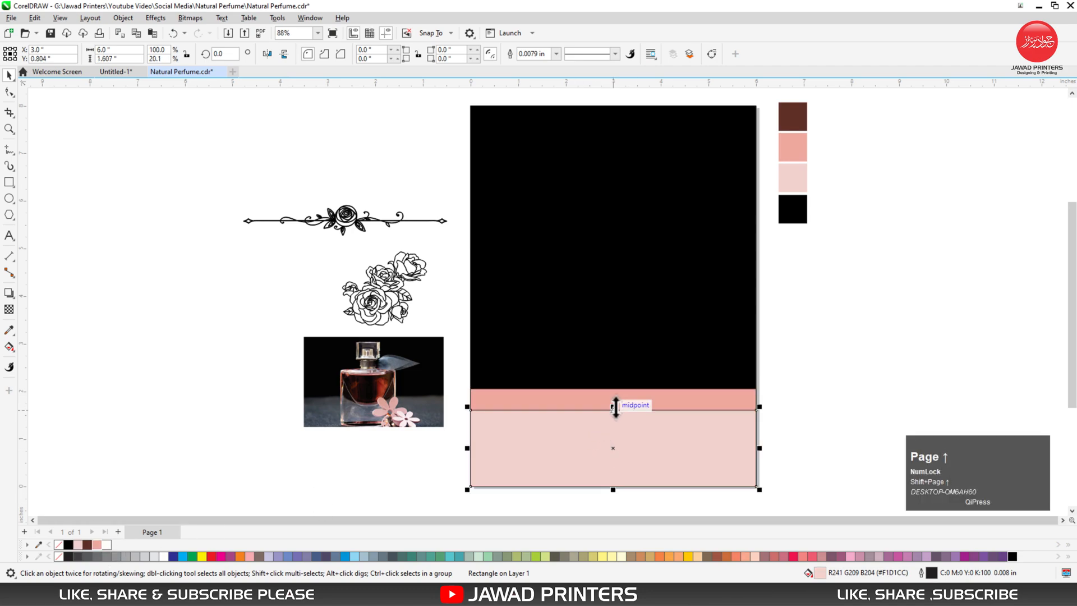
left_click_drag(615, 406, 613, 398)
Step: Remove the outlines from both the salmon and light pink rectangles at the page's lower end
left_click_drag(800, 360, 436, 509)
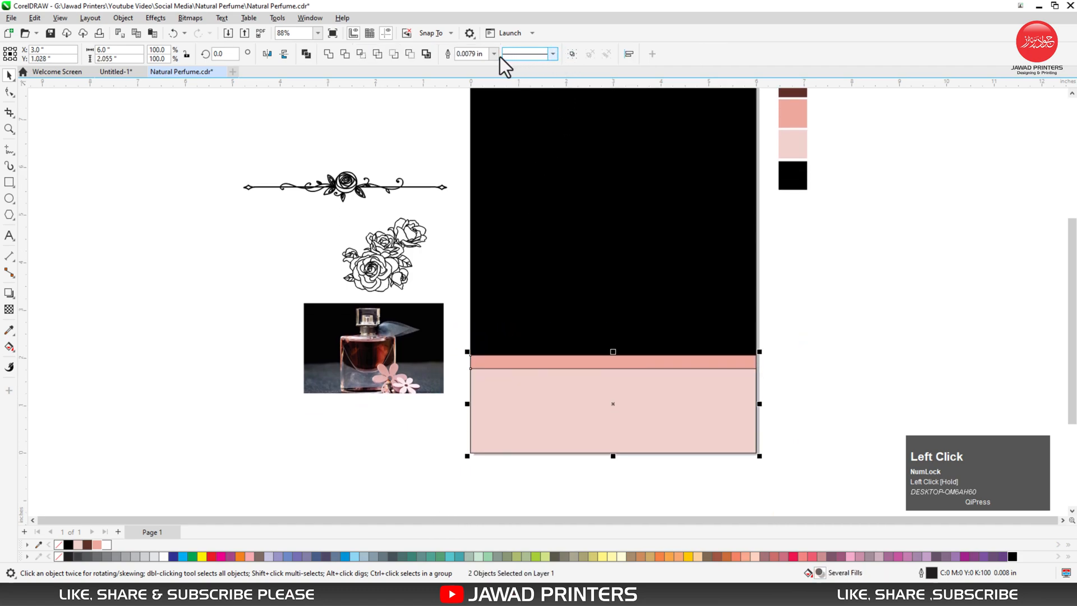
left_click(494, 54)
left_click(489, 63)
left_click(819, 387)
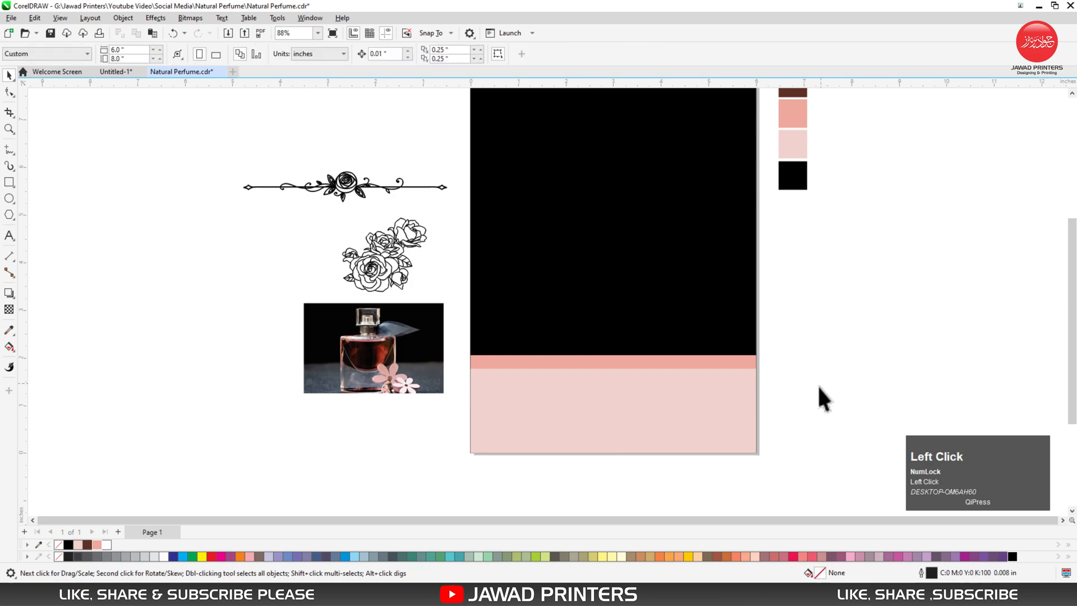
Step: Reduce the height of both bottom bands together by lowering their shared upper edge slightly
key("z")
left_click_drag(823, 446, 356, 129)
left_click(584, 419, "shift")
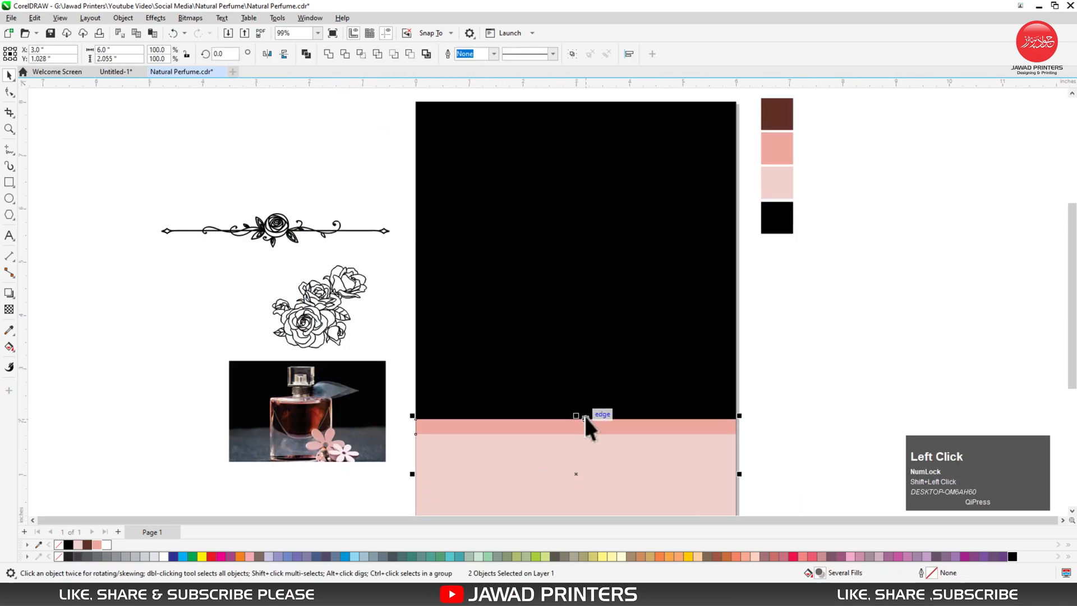
left_click_drag(576, 415, 586, 428)
left_click(776, 389)
Step: Move the perfume bottle photo onto the black background and centre it horizontally
left_click(309, 403)
left_click_drag(309, 403, 580, 337)
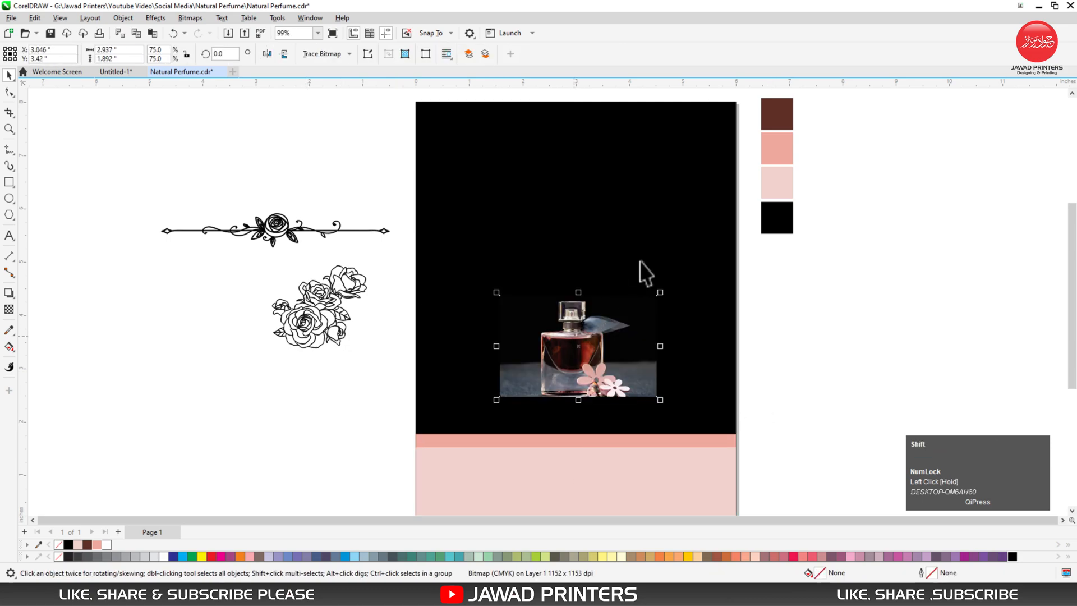
key("c")
left_click(817, 390)
Step: Enlarge the perfume photo to the full 6.0 in page width and rest its lower edge on the salmon strip
left_click(590, 348)
left_click_drag(662, 403, 714, 435)
left_click_drag(671, 327, 670, 264)
left_click_drag(717, 373, 739, 389)
key("F2")
left_click_drag(632, 359, 543, 473)
left_click_drag(509, 214, 506, 367)
key("F3")
Step: PowerClip the perfume photo inside the black background rectangle
key("F2")
left_click_drag(834, 389, 593, 150)
right_click(554, 325)
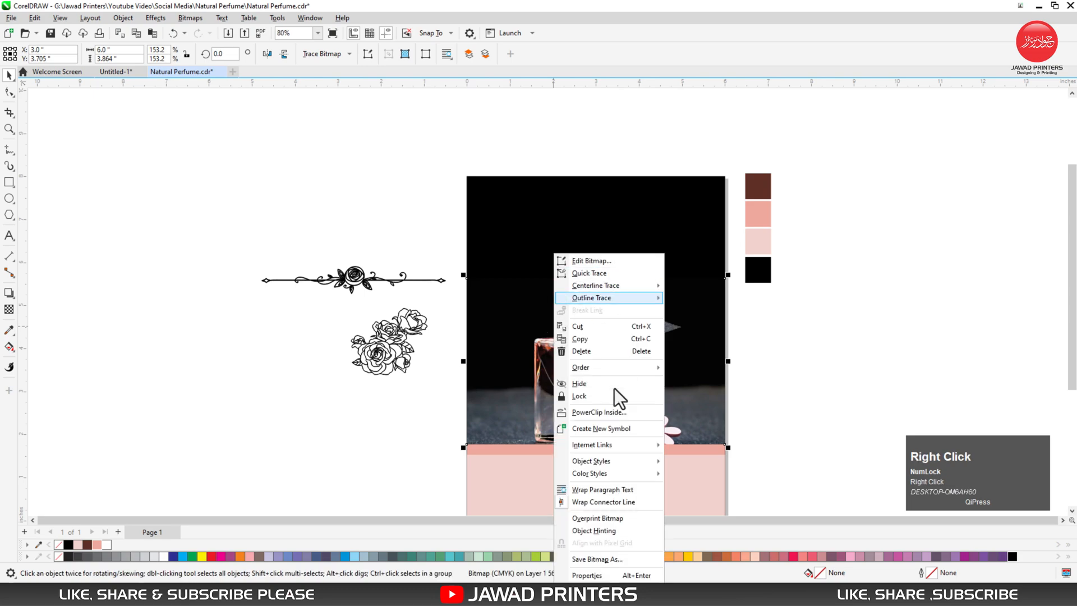
left_click(598, 409)
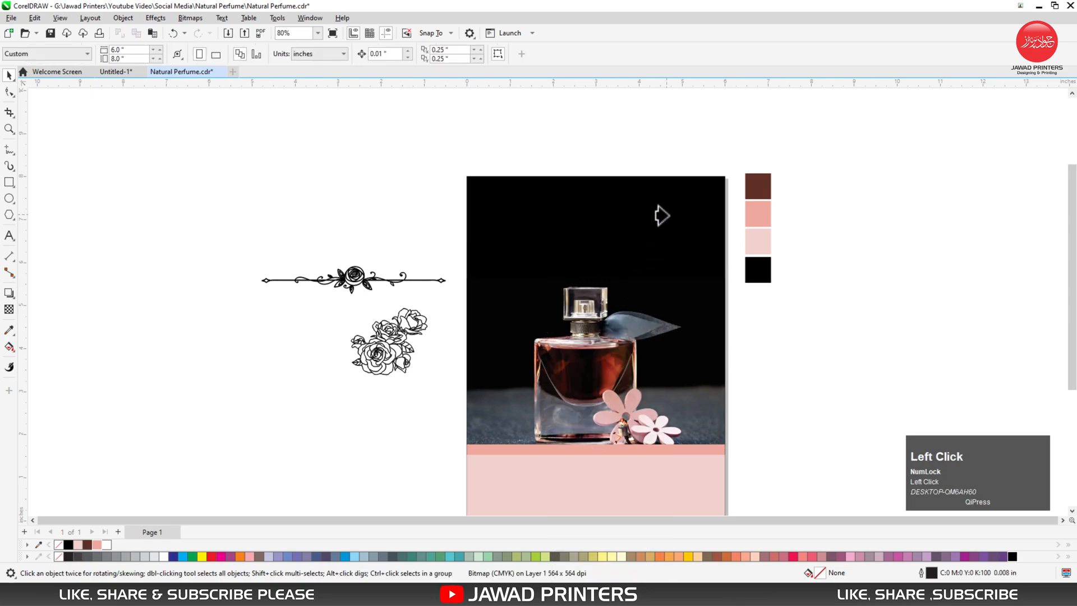
left_click(662, 212)
left_click(728, 157)
Step: Place the rose divider near the upper edge of the black background, centred horizontally
left_click_drag(359, 286, 599, 206)
left_click(657, 240)
left_click(727, 145)
Step: Give the rose divider a light pink #F1D1CC fill and outline
left_click_drag(727, 132, 473, 257)
left_click(77, 545)
right_click(78, 546)
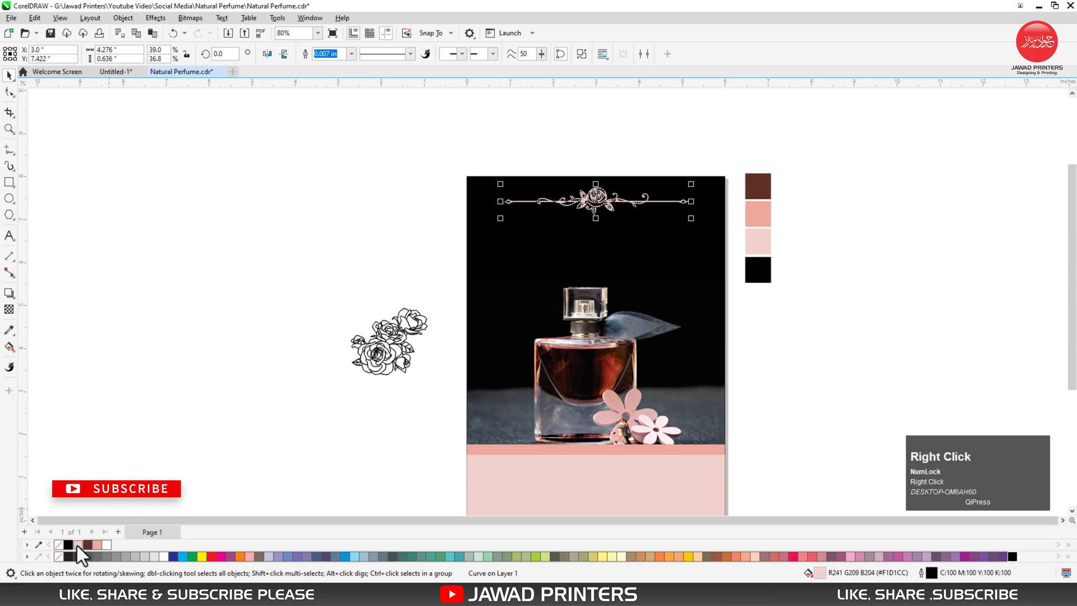
key("F2")
left_click_drag(389, 168, 696, 265)
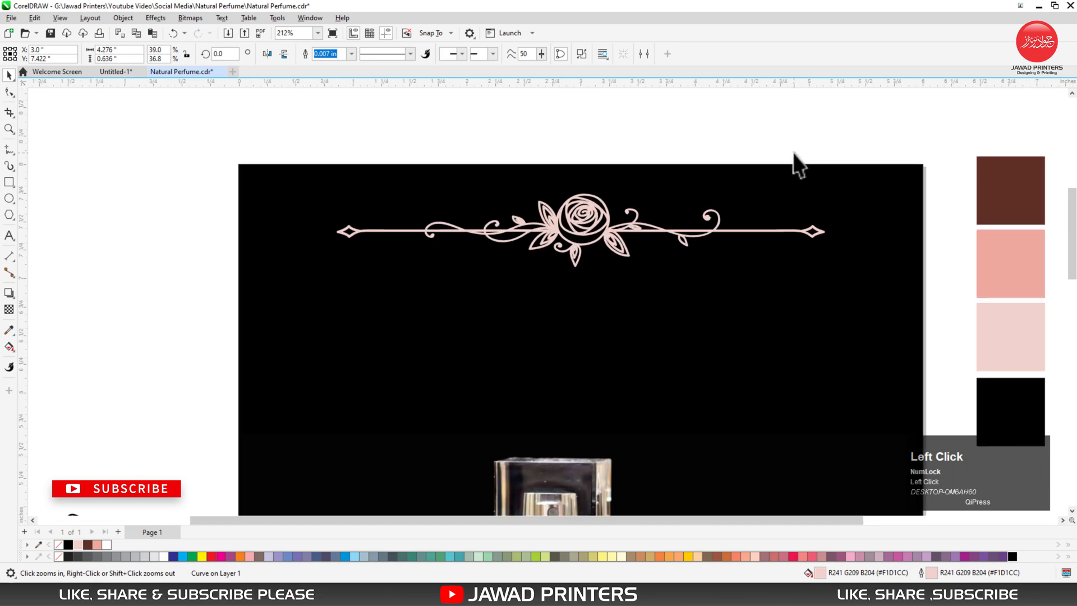
key("F3")
Step: Move the line-art rose cluster across the page's left edge and colour its fill and outline light pink #F1D1CC
key("F2")
left_click_drag(920, 143, 313, 509)
key("space")
left_click(362, 328)
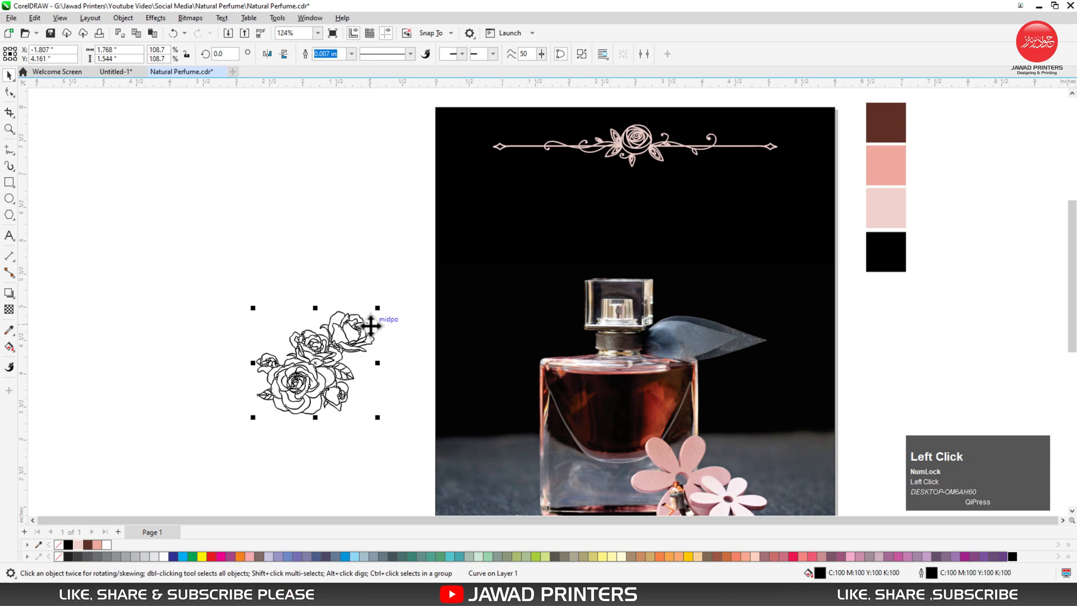
left_click_drag(346, 338, 467, 295)
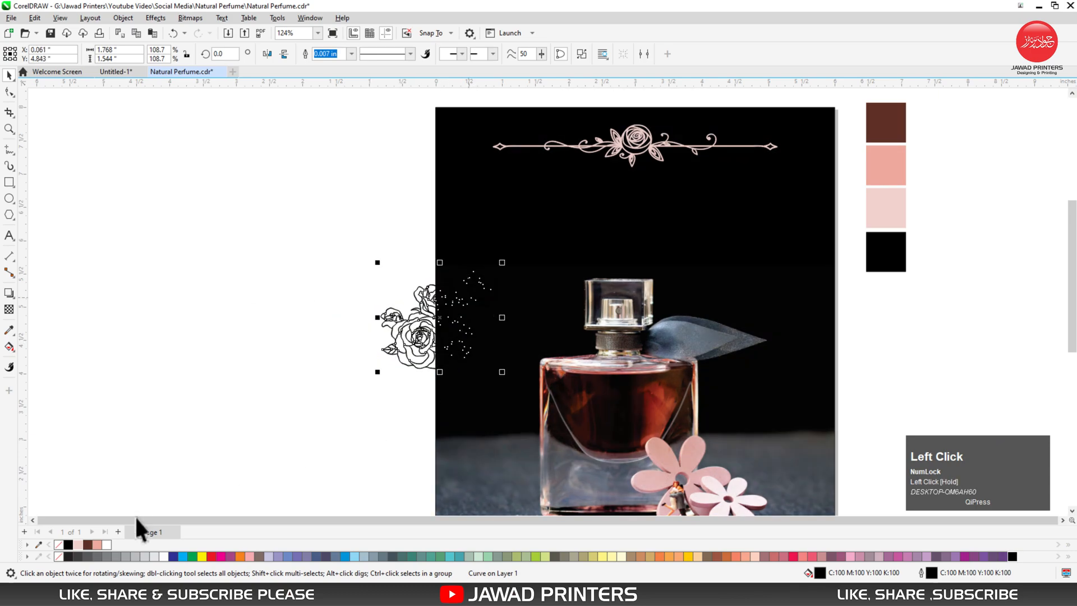
right_click(78, 544)
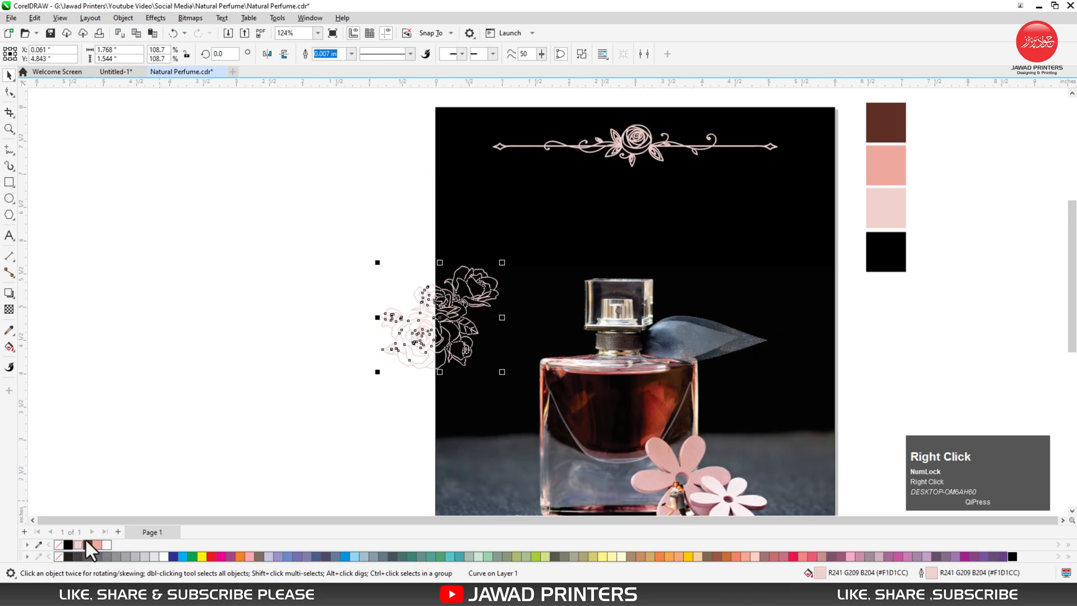
Step: Enlarge the pink rose cluster and reposition it over the left edge beside the perfume bottle
left_click_drag(502, 372, 537, 432)
left_click_drag(444, 329, 431, 365)
left_click(339, 315)
key("F3")
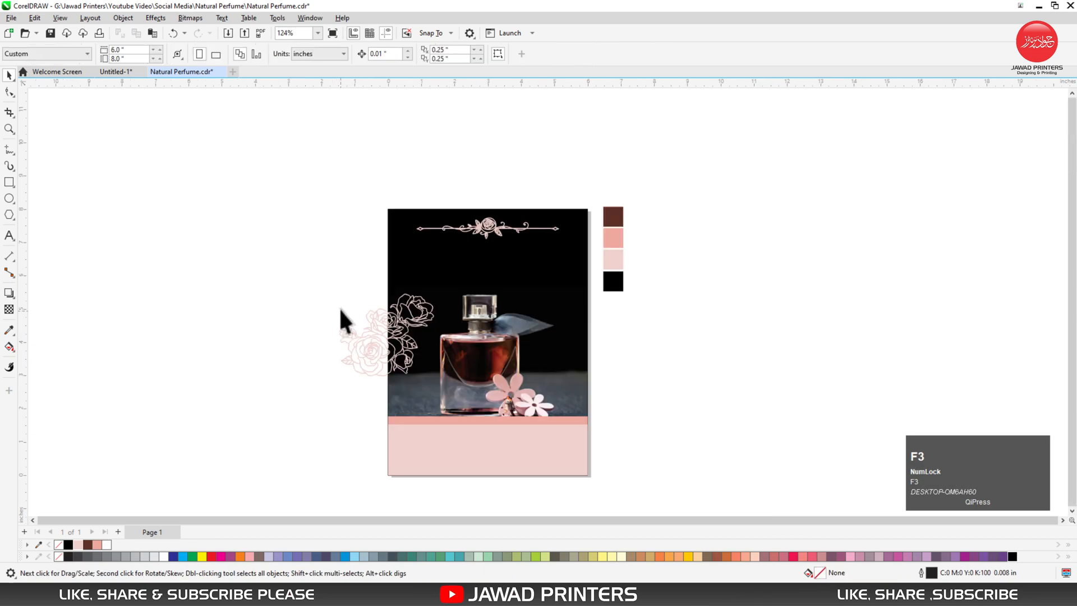
Step: Create a mirrored copy of the rose cluster for the right side of the page
key("F3")
key("F2")
left_click_drag(331, 244, 536, 387)
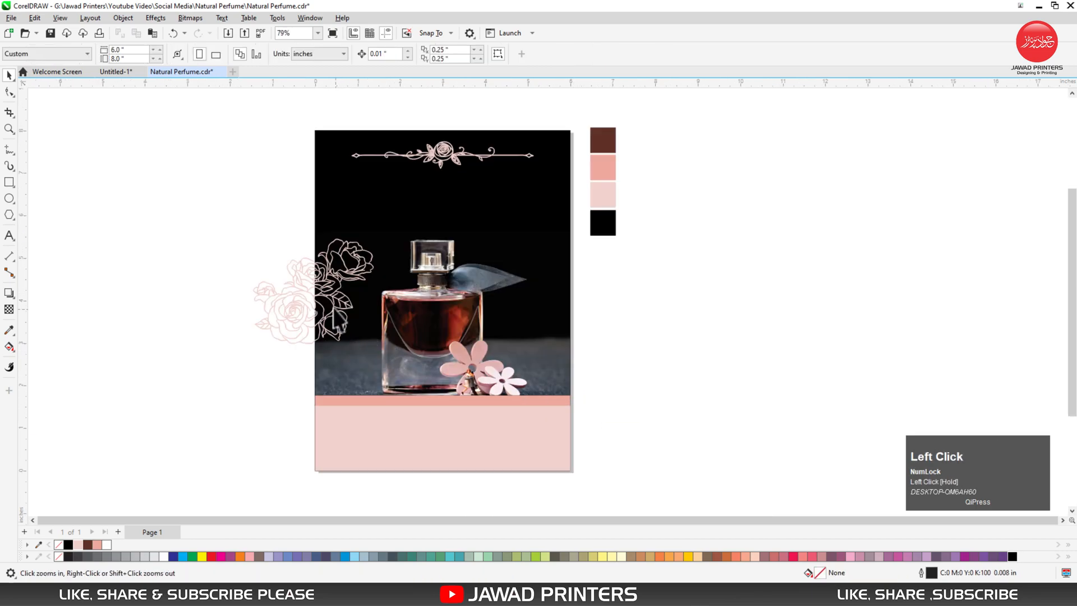
left_click(311, 285)
left_click_drag(250, 291, 570, 289)
right_click(464, 286)
Step: Rotate the rose copy on the page's right edge to about 356.3°, with its largest rose pointing toward the bottle
left_click(578, 273)
left_click_drag(630, 233, 492, 317)
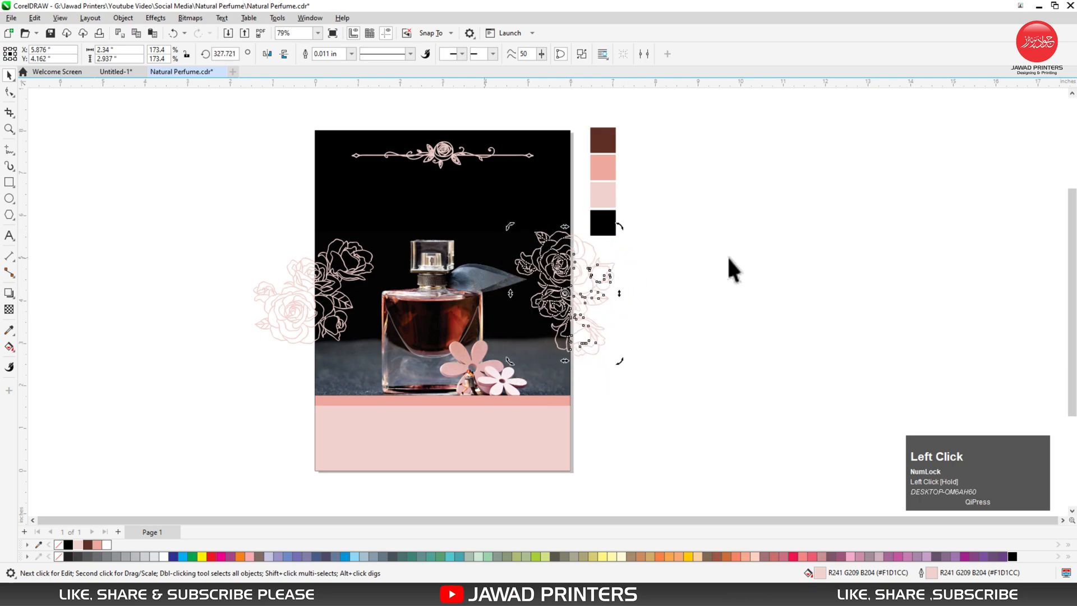
left_click_drag(617, 229, 632, 294)
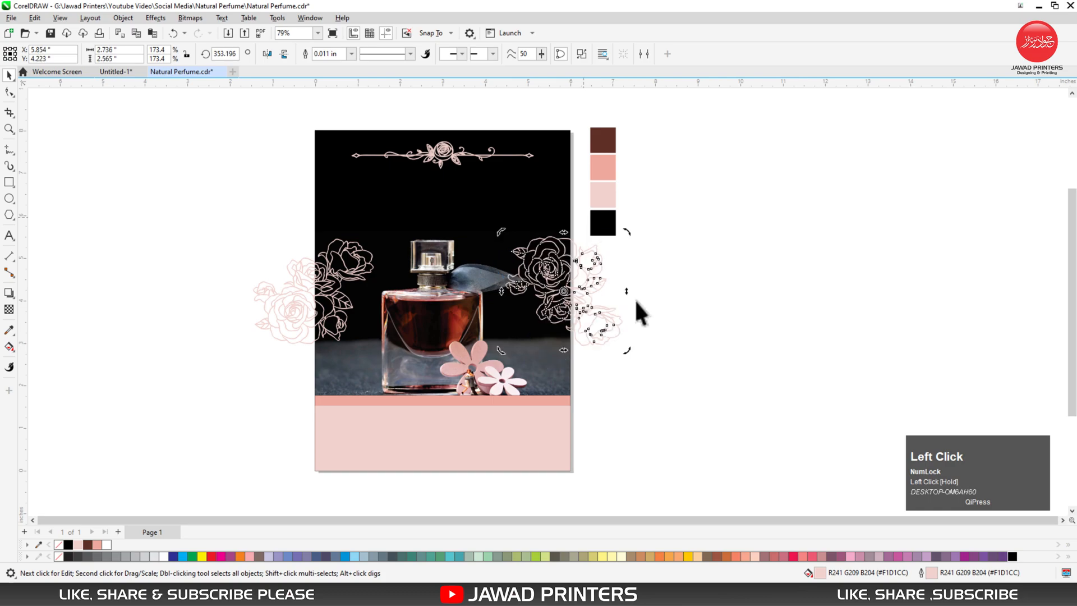
left_click_drag(627, 352, 632, 348)
Step: Shift the right rose cluster slightly outward and scale it down to about 2.45 × 2.22 in
left_click(561, 280)
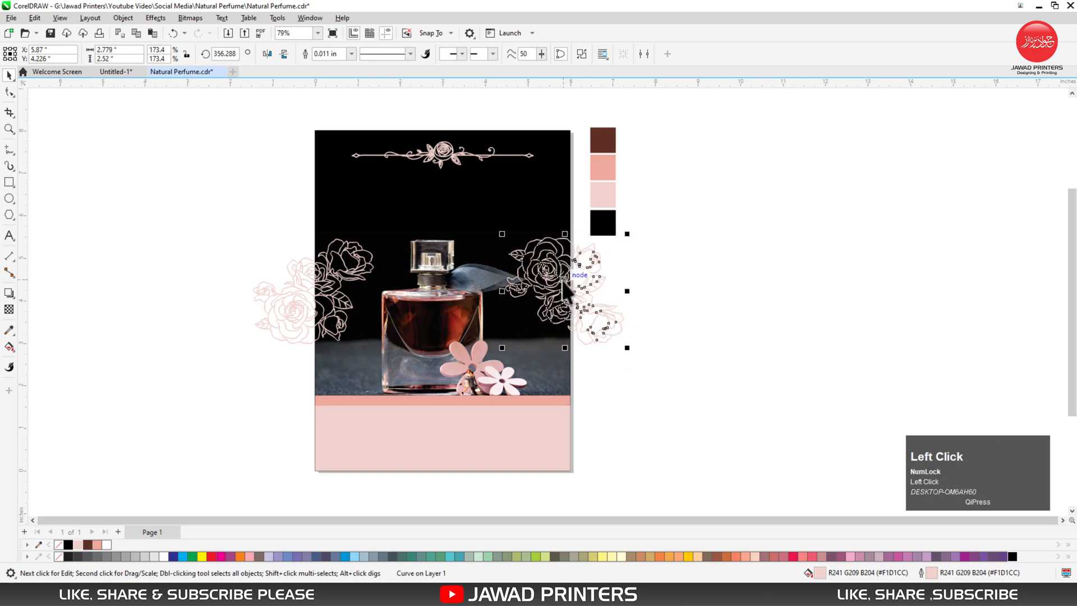
left_click_drag(561, 283, 569, 277)
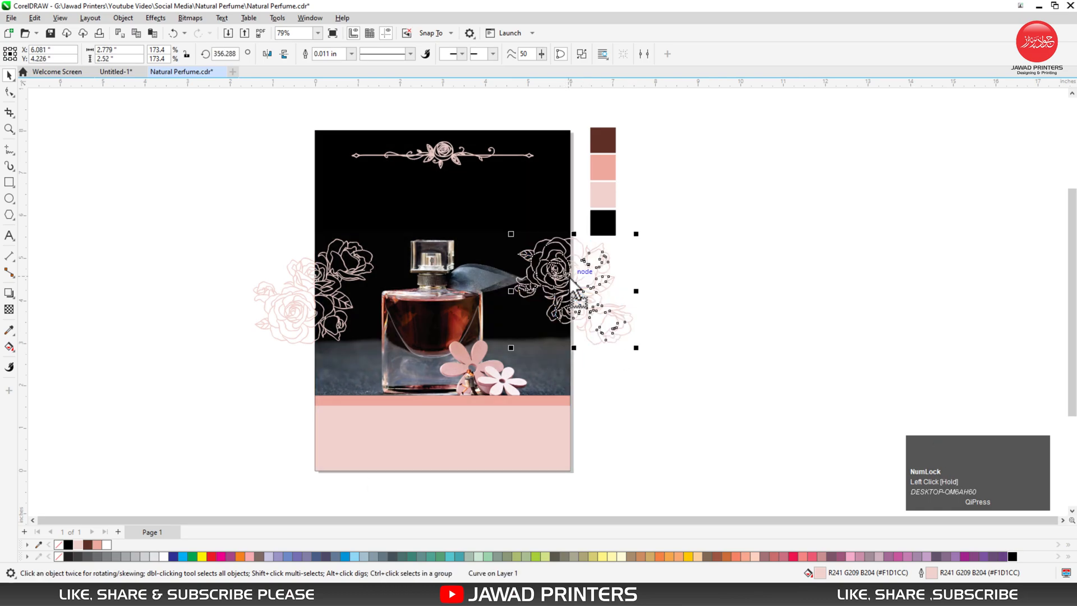
left_click_drag(511, 234, 525, 247)
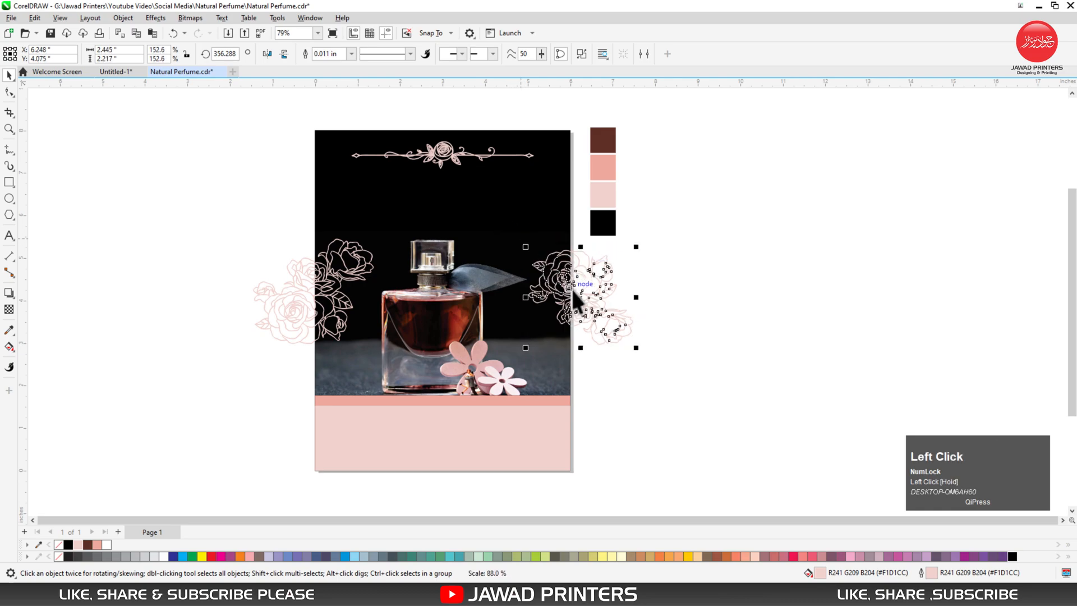
Step: PowerClip both rose clusters inside the black background so their parts outside the page are hidden
left_click(304, 260, "shift")
right_click(303, 260)
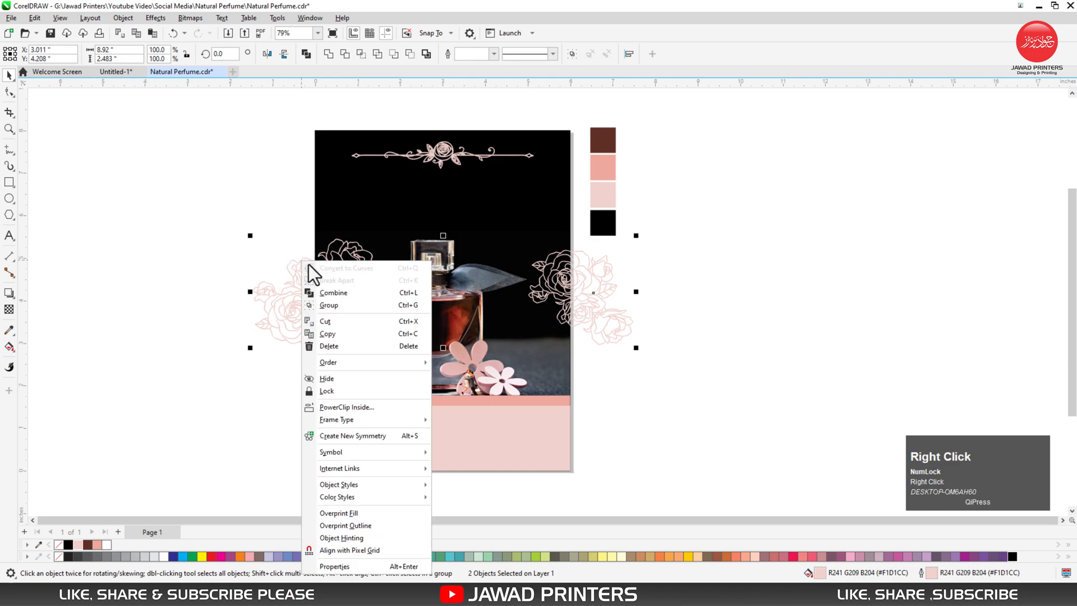
left_click(342, 408)
left_click(315, 163)
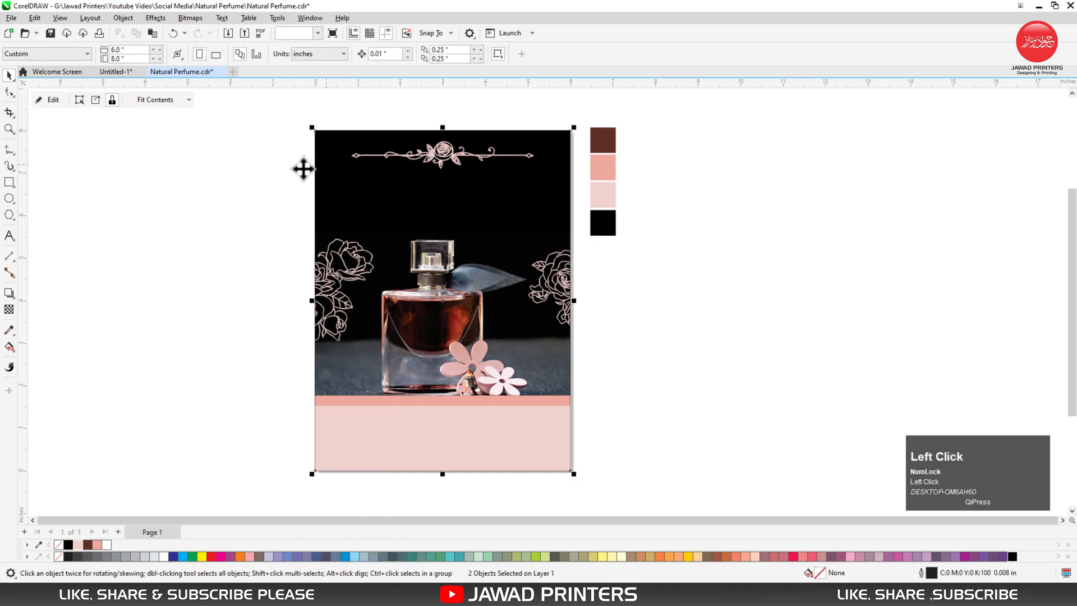
Step: Add the artistic text "Natural Perfume" between the rose divider and the bottle
key("F2")
left_click_drag(668, 127, 204, 303)
left_click(9, 236)
left_click(380, 252)
type("N")
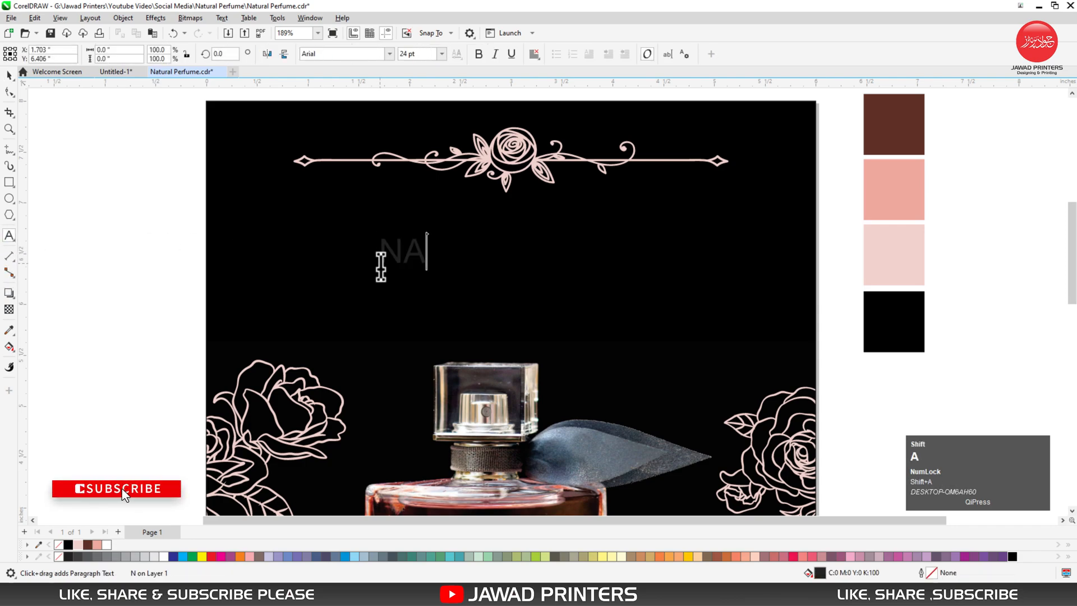
type("atural ")
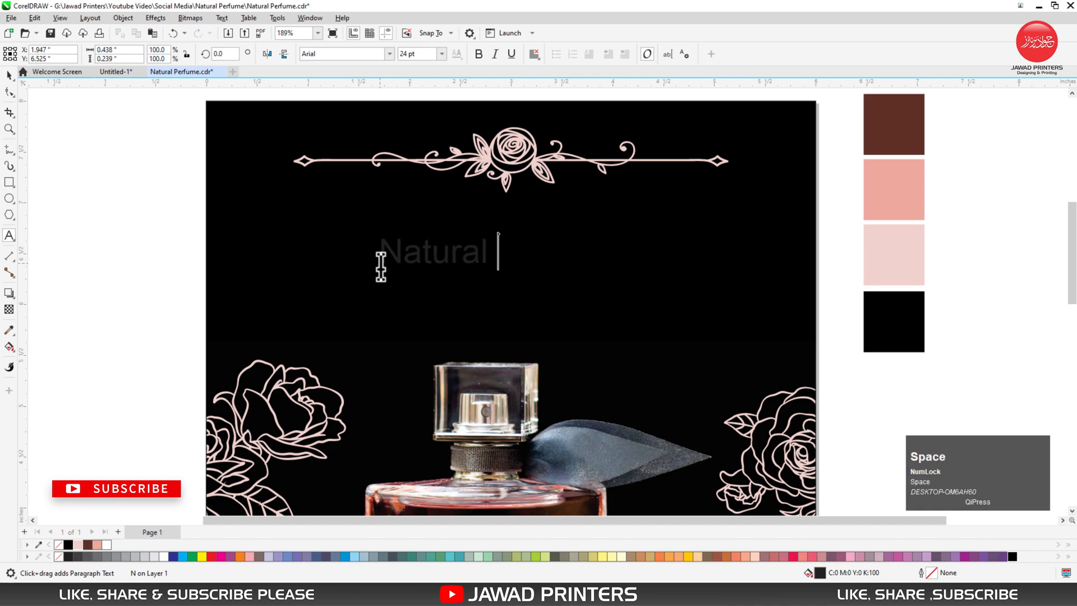
type("Perfume")
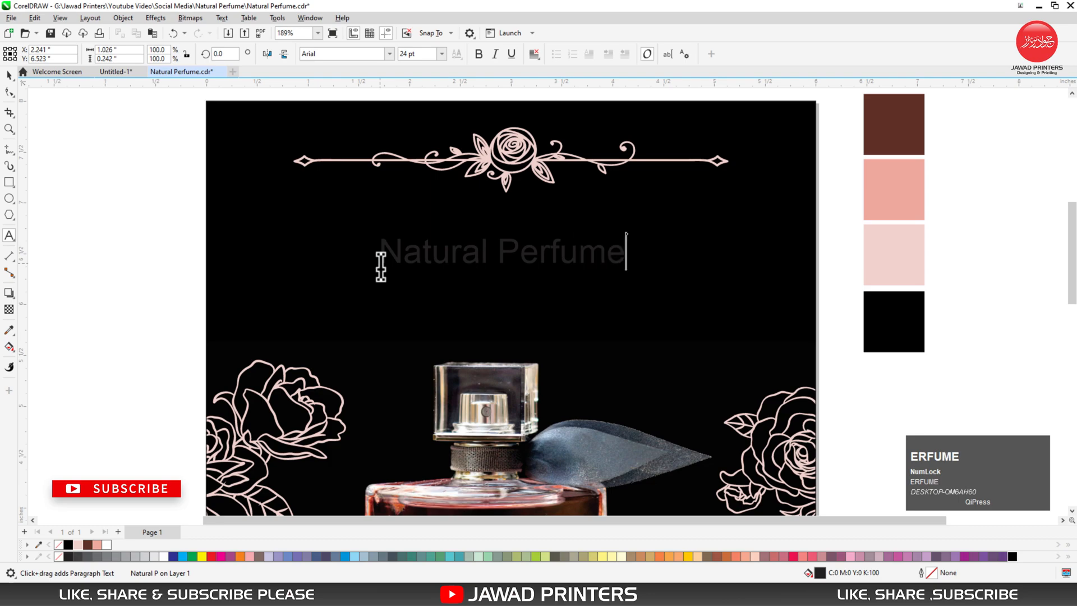
Step: Set the "Natural Perfume" text in Roxborough CF Bold and colour it light pink #F1D1CC
key("ctrl+space")
left_click(388, 54)
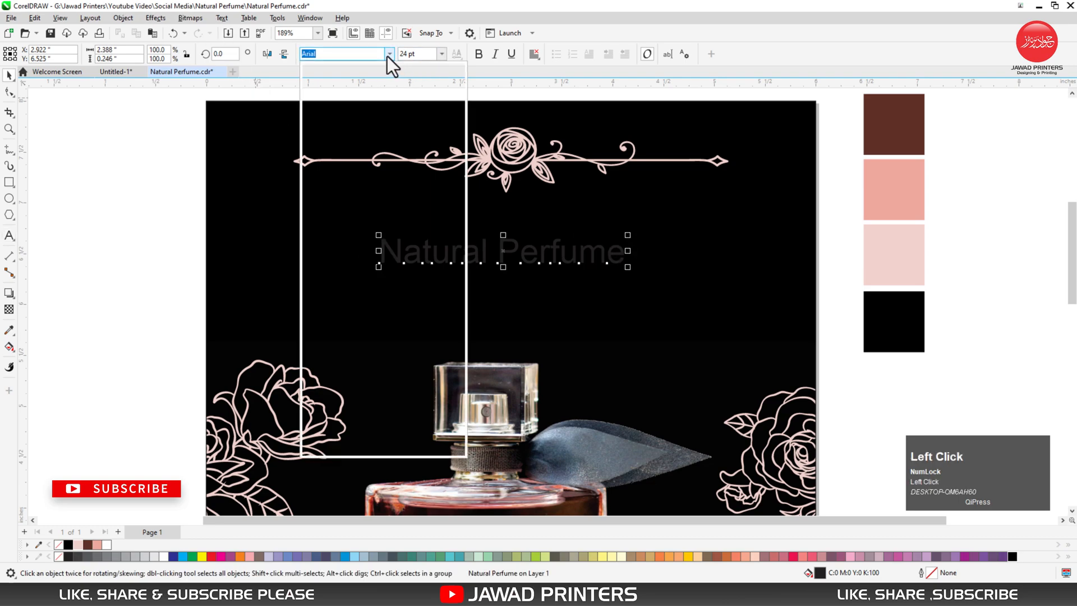
left_click(377, 121)
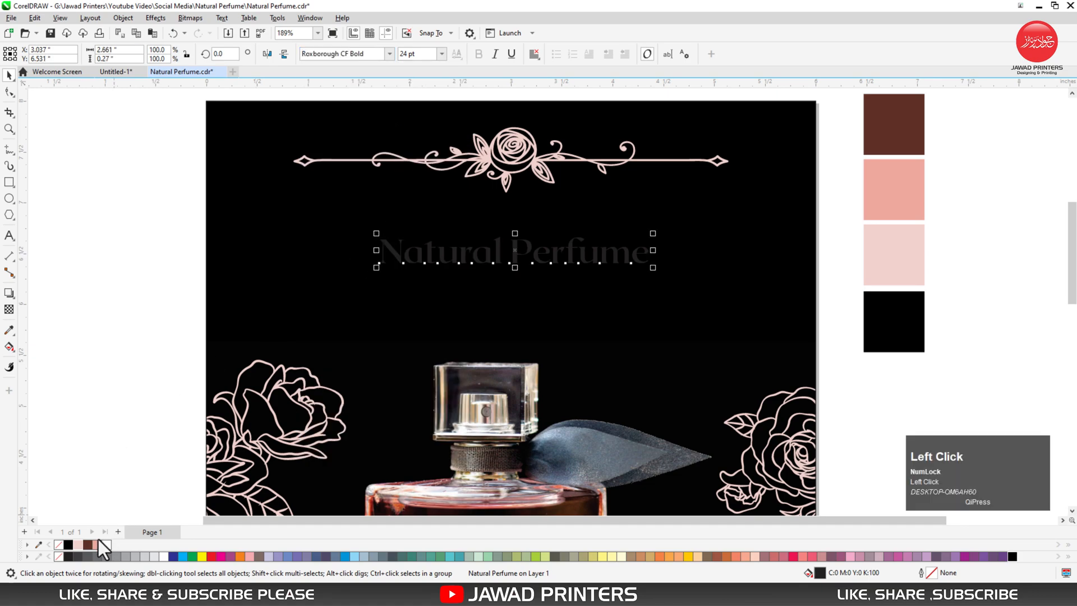
left_click(81, 546)
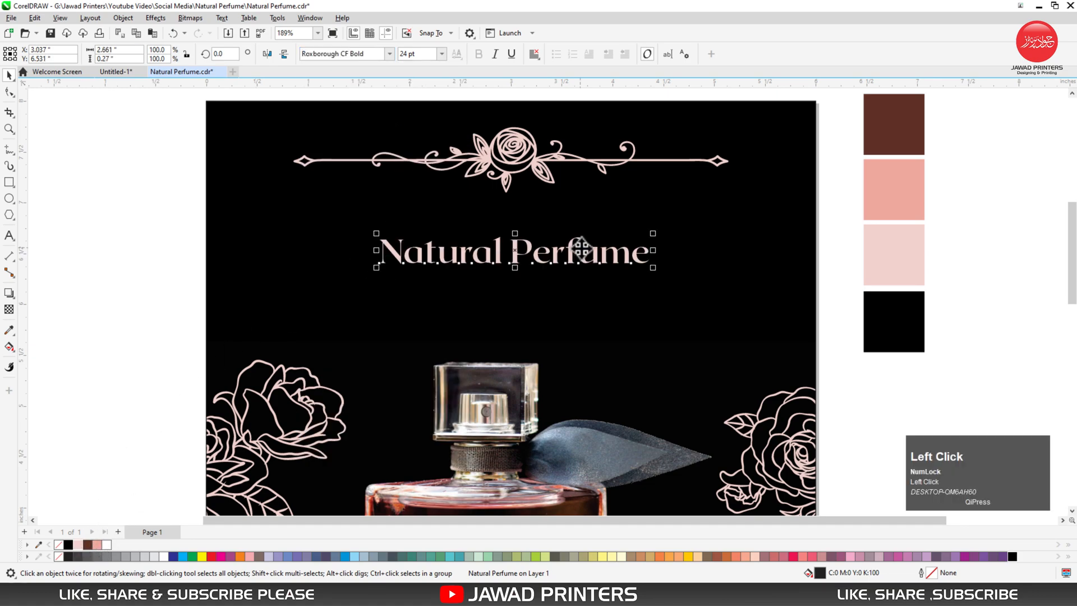
Step: Scale the "Natural Perfume" heading to about 4.28 in wide and centre it horizontally just below the rose divider
left_click_drag(653, 267, 735, 302)
left_click(757, 252, "shift")
key("c")
left_click(833, 197)
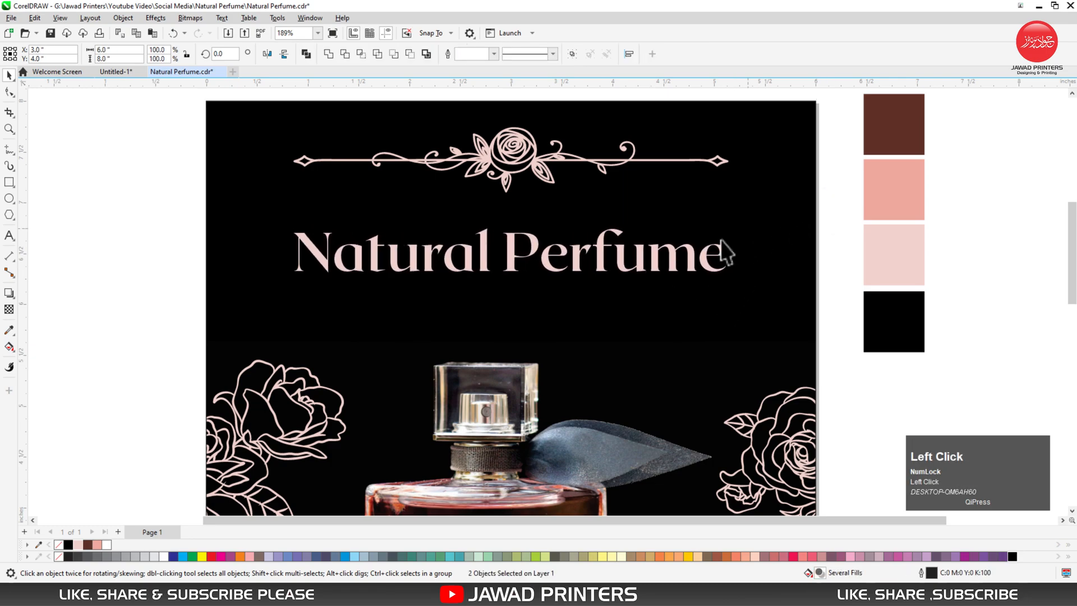
left_click_drag(698, 264, 696, 227)
Step: Duplicate the "Natural Perfume" heading directly below itself and replace the copy's text with "Natural Scent That makes"
left_click_drag(536, 212, 536, 266)
right_click(544, 264)
double_click(536, 267)
key("ctrl+a")
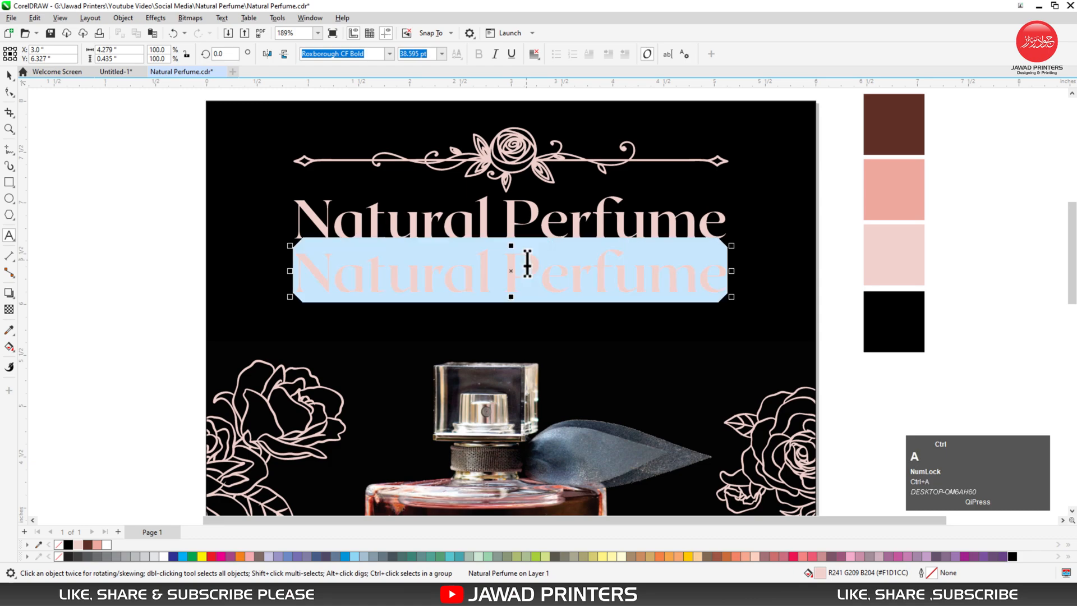
type("N")
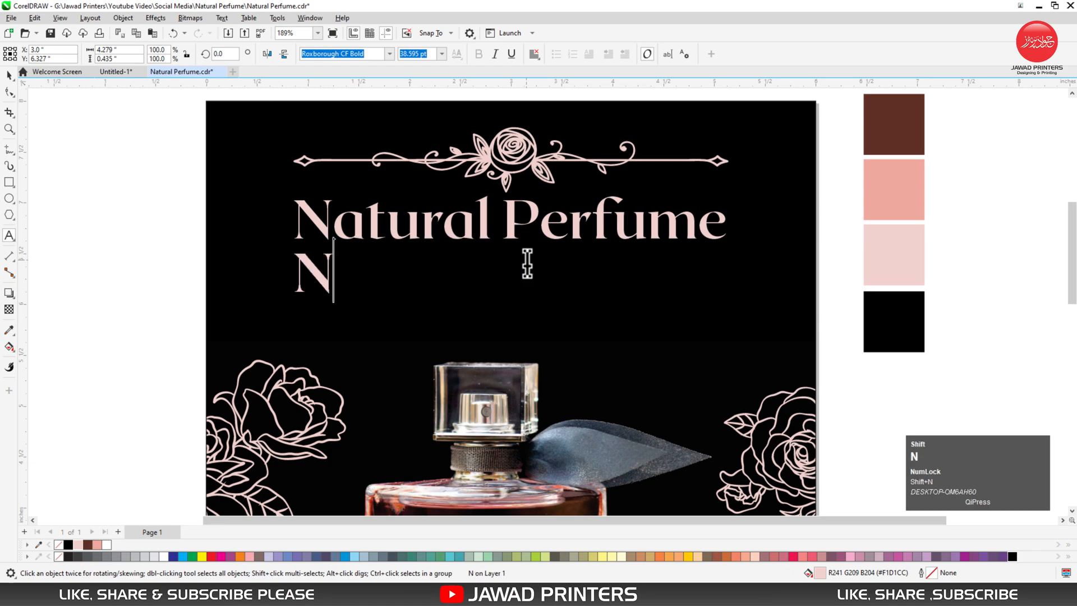
type("atur")
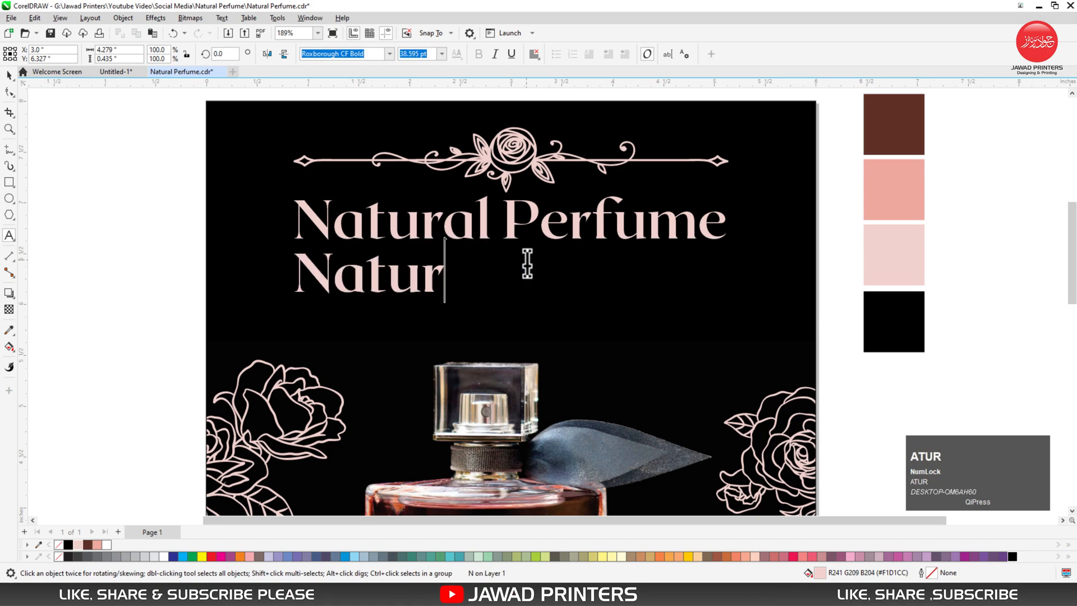
type("al ")
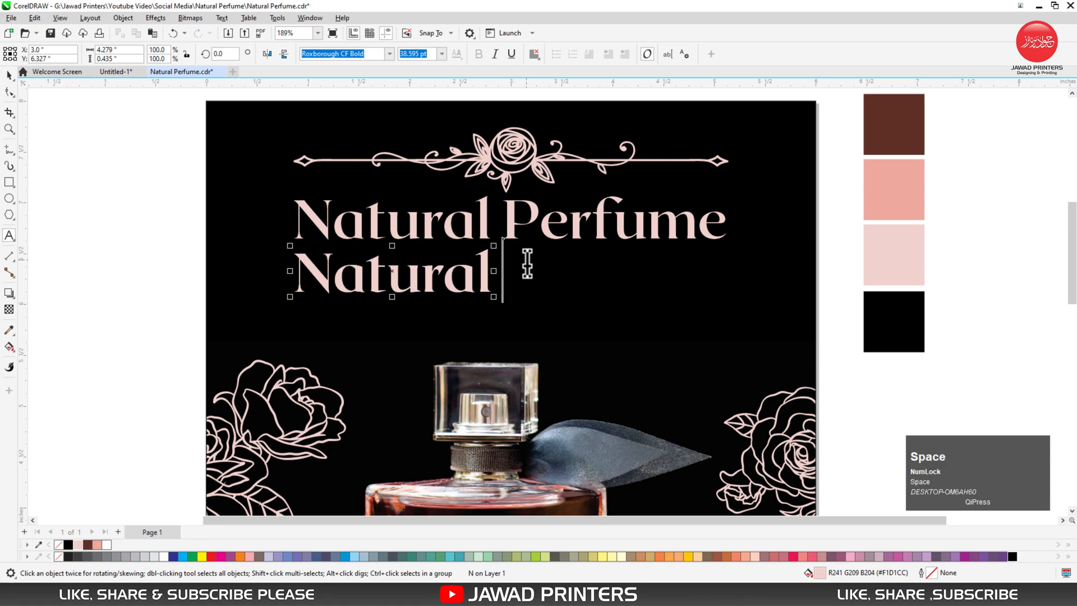
type("Scent")
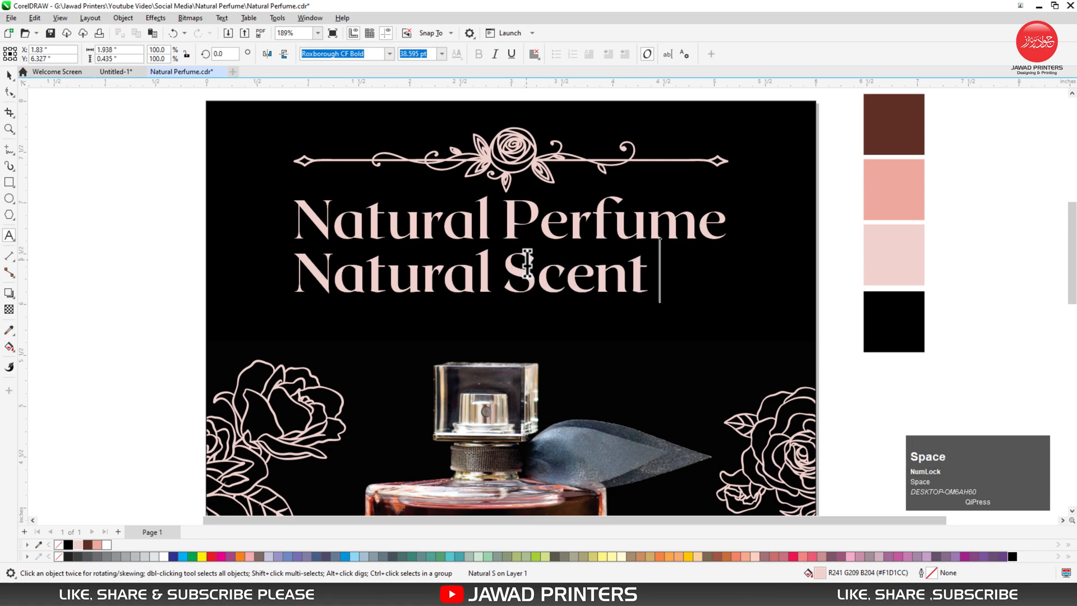
type(" That ")
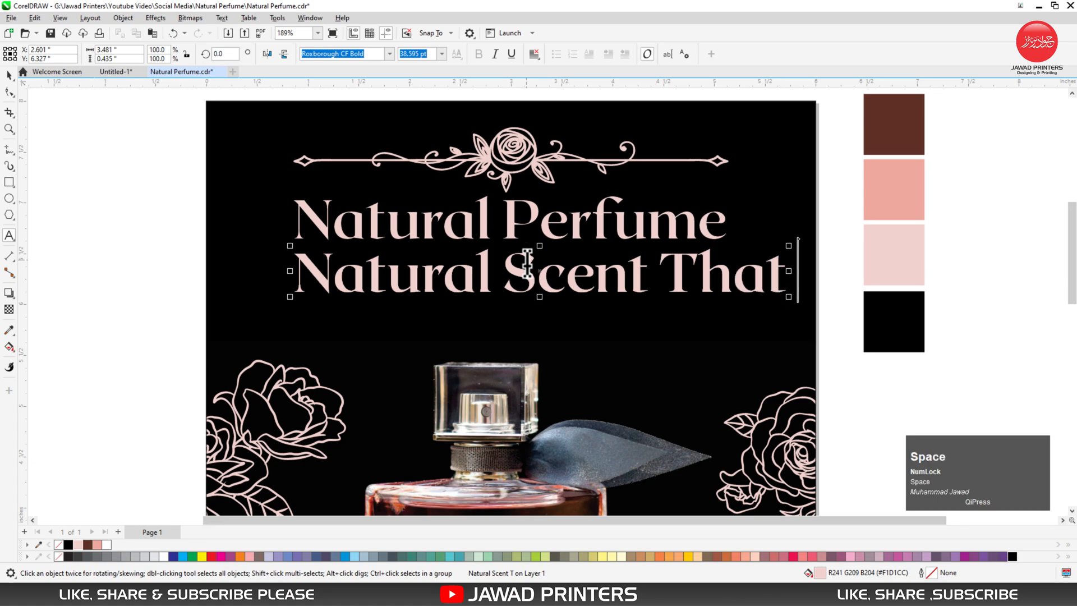
type("make")
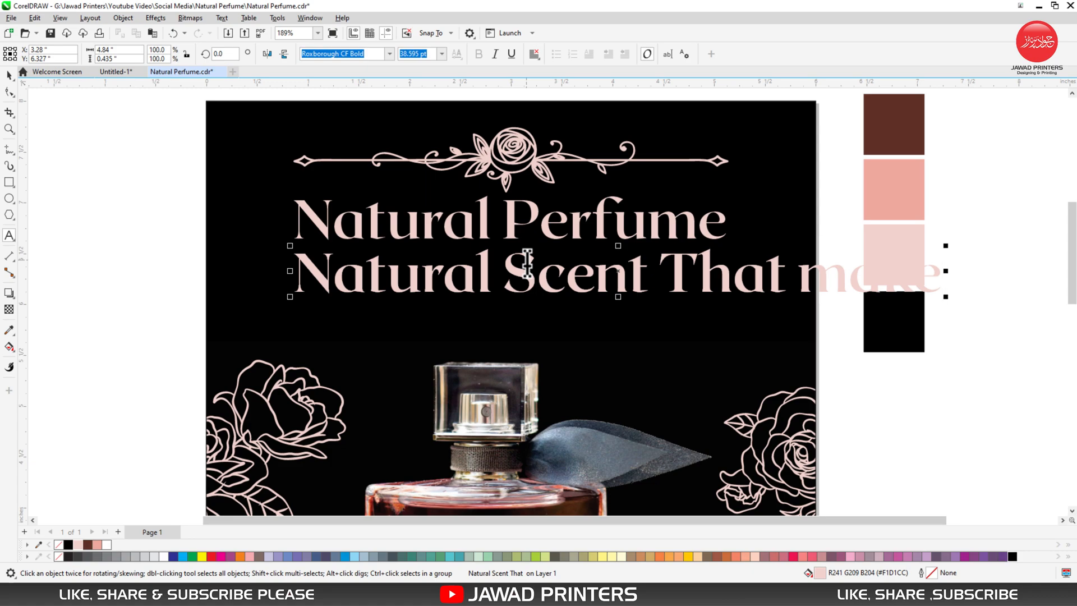
type("s")
Step: Add a second line reading "You More Elegants" to the tagline text
key("Return")
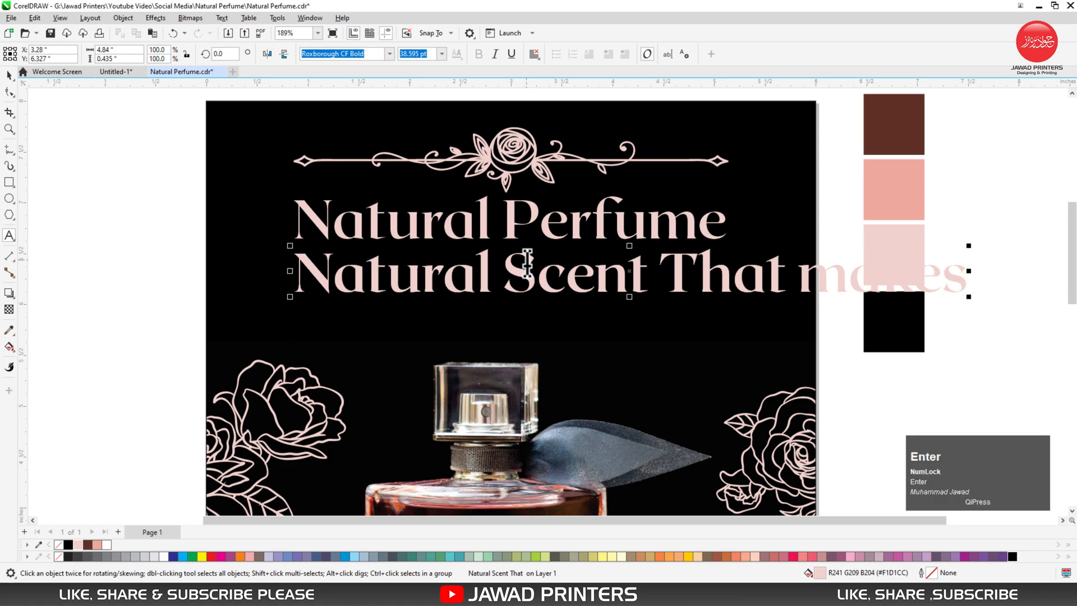
type("You ")
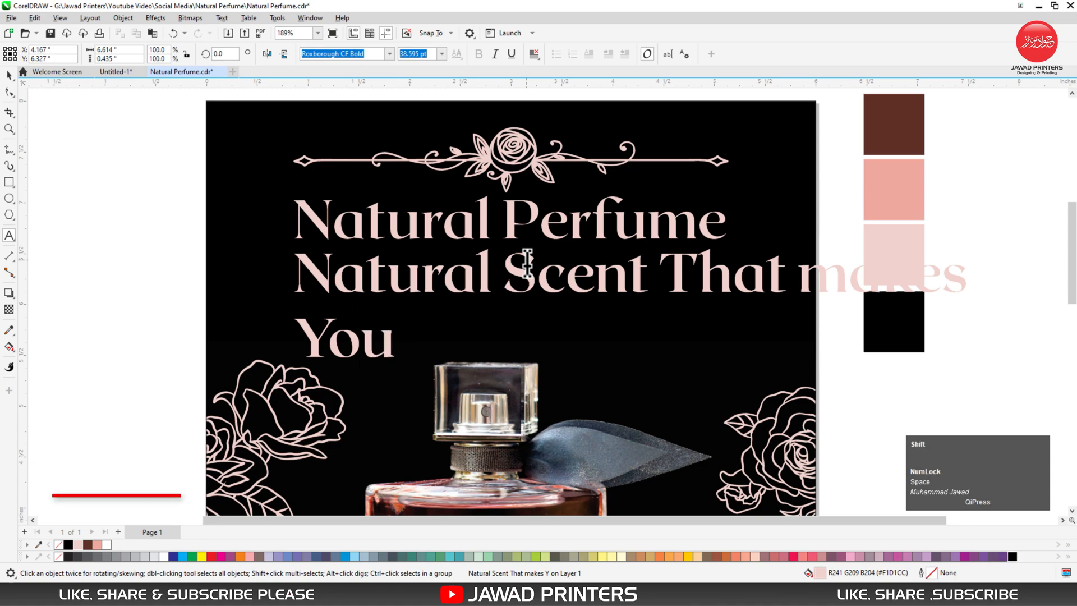
type("More Ele")
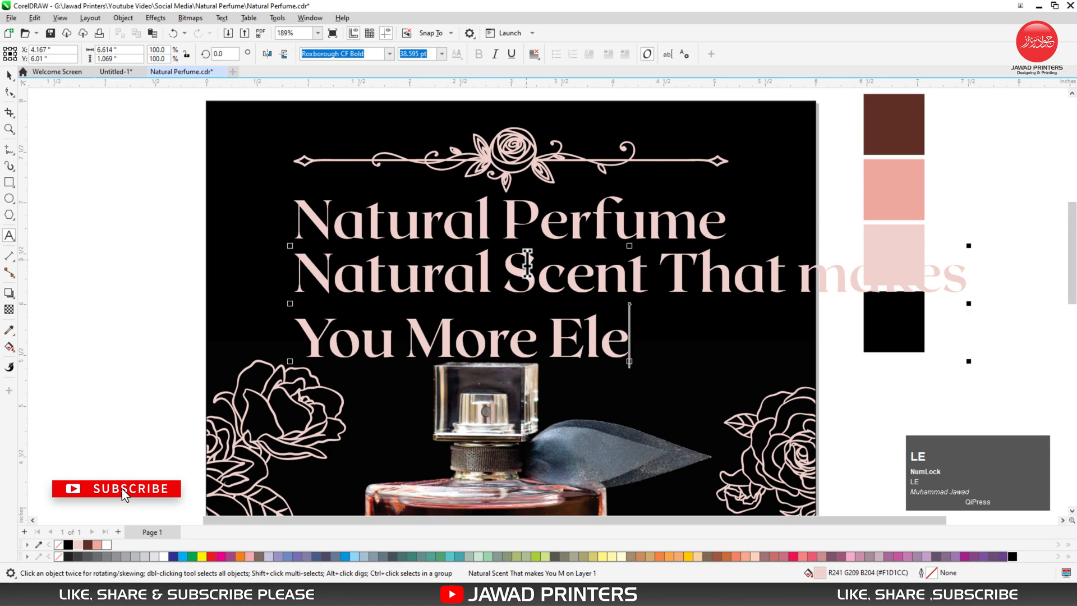
type("gants")
key("Escape")
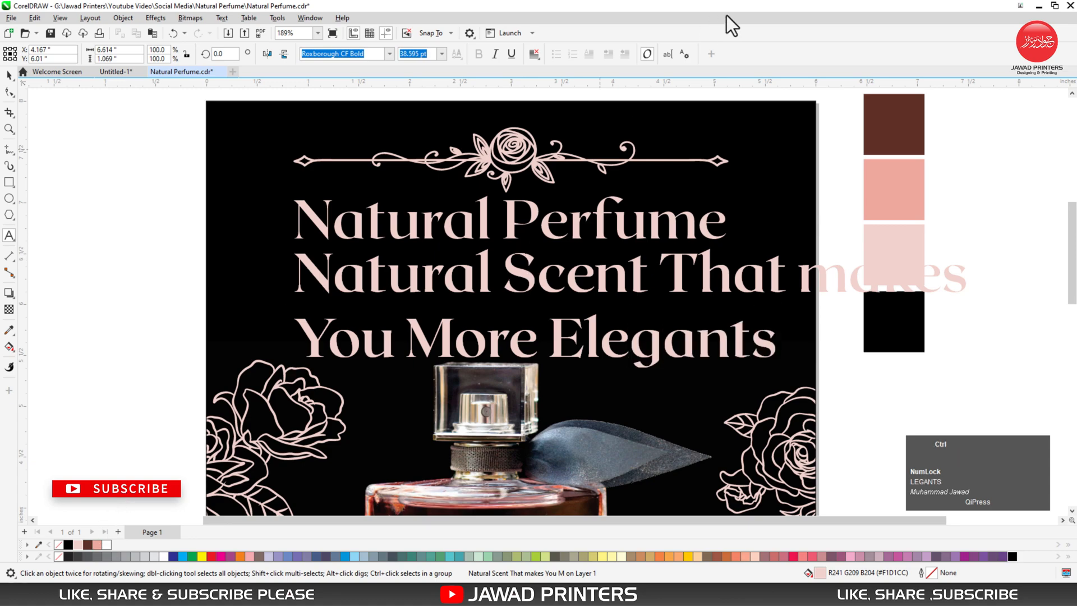
key("ctrl+space")
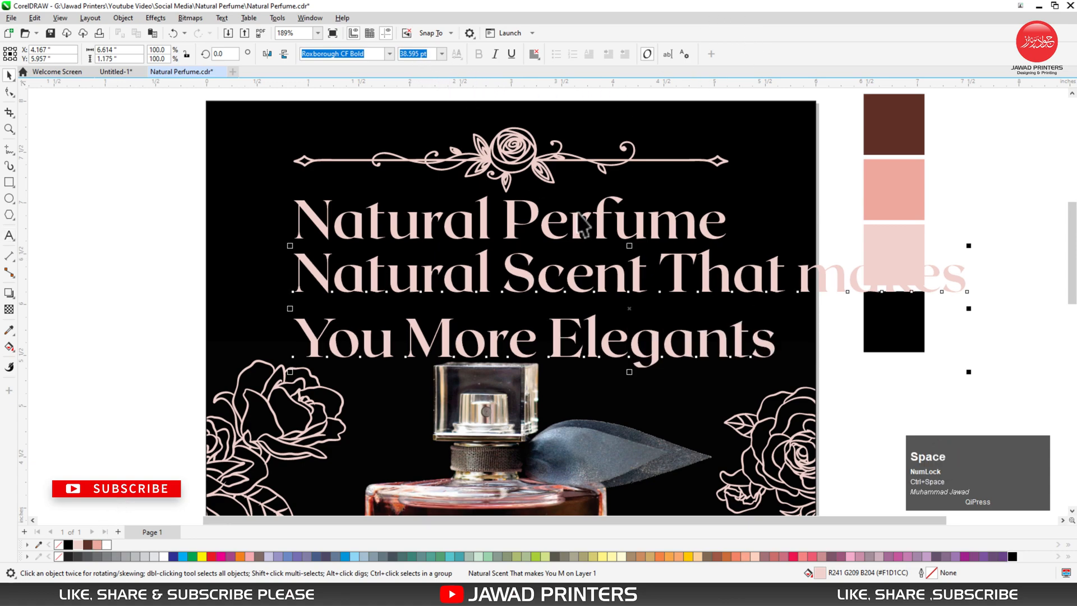
Step: Delete the final "s" from the tagline's second line so it reads "You More Elegant"
double_click(767, 344)
left_click_drag(769, 348, 761, 349)
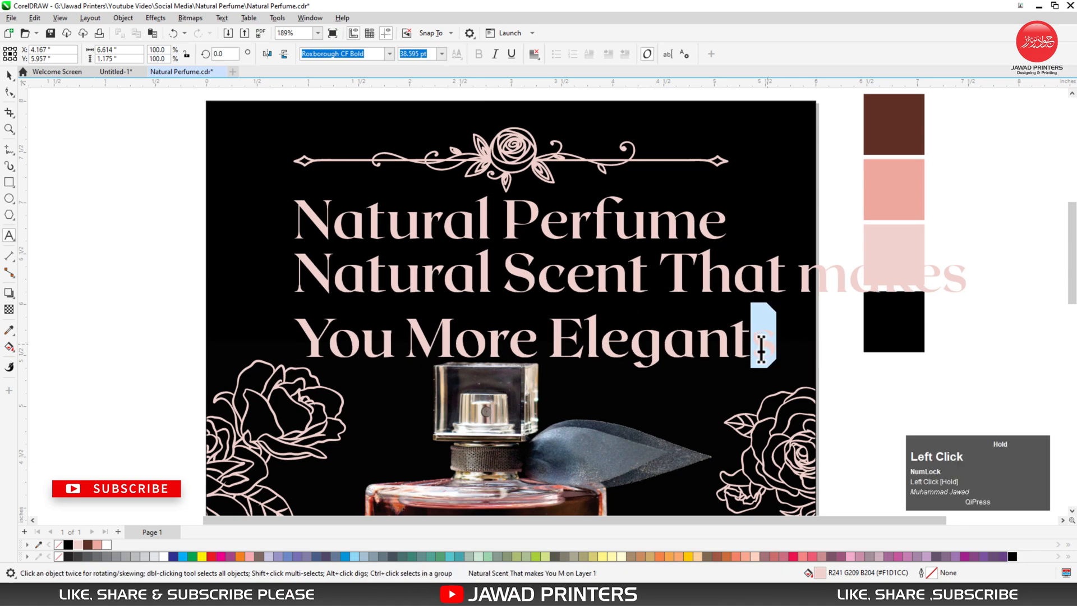
key("Delete")
key("ctrl+space")
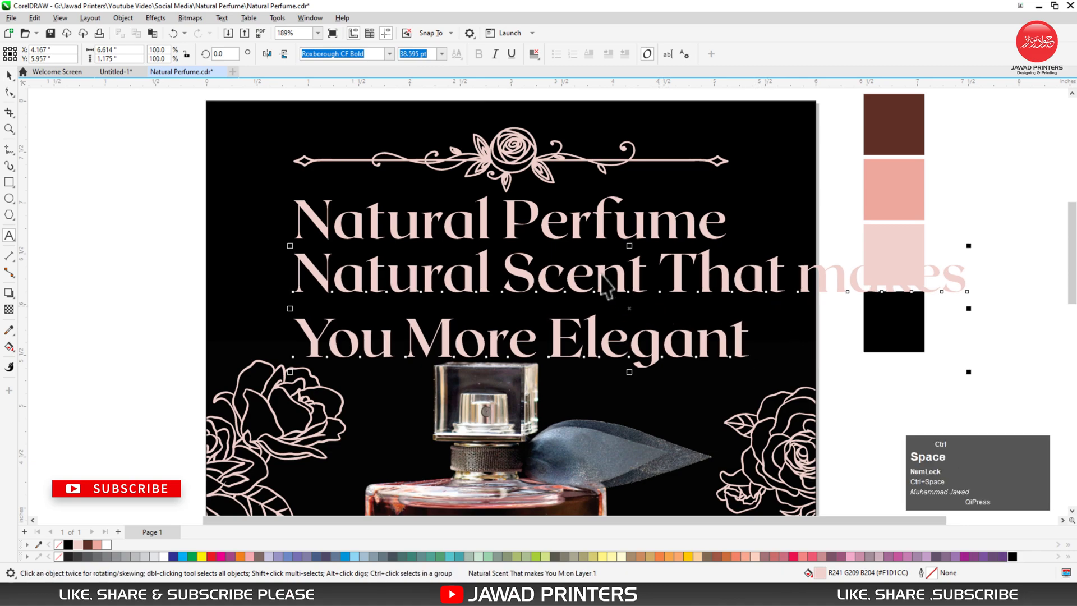
Step: Set the two-line tagline in Montserrat Medium and centre-align its lines
left_click(389, 54)
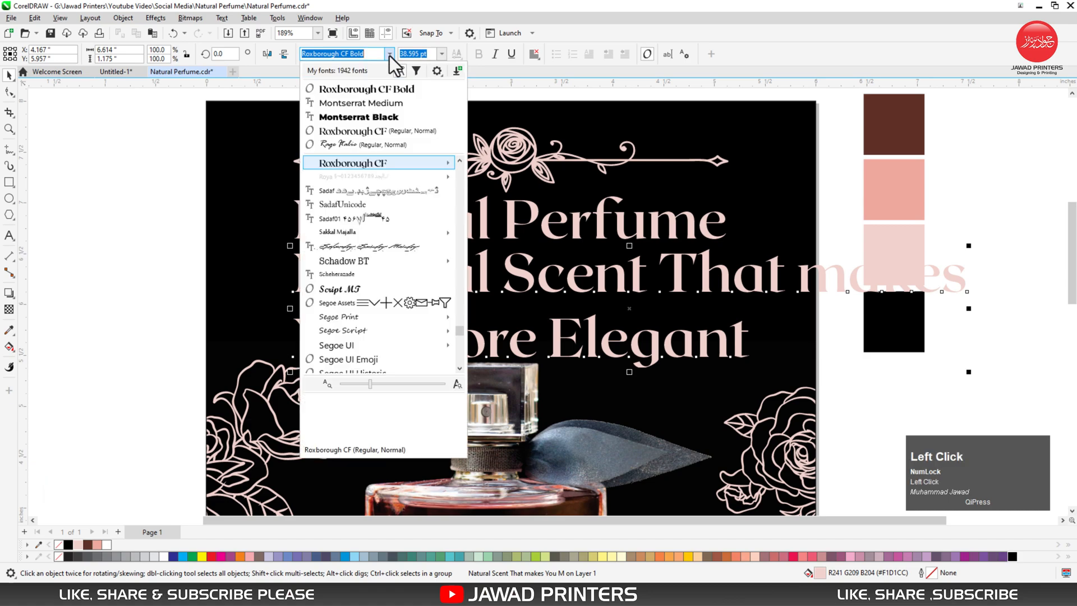
left_click(391, 104)
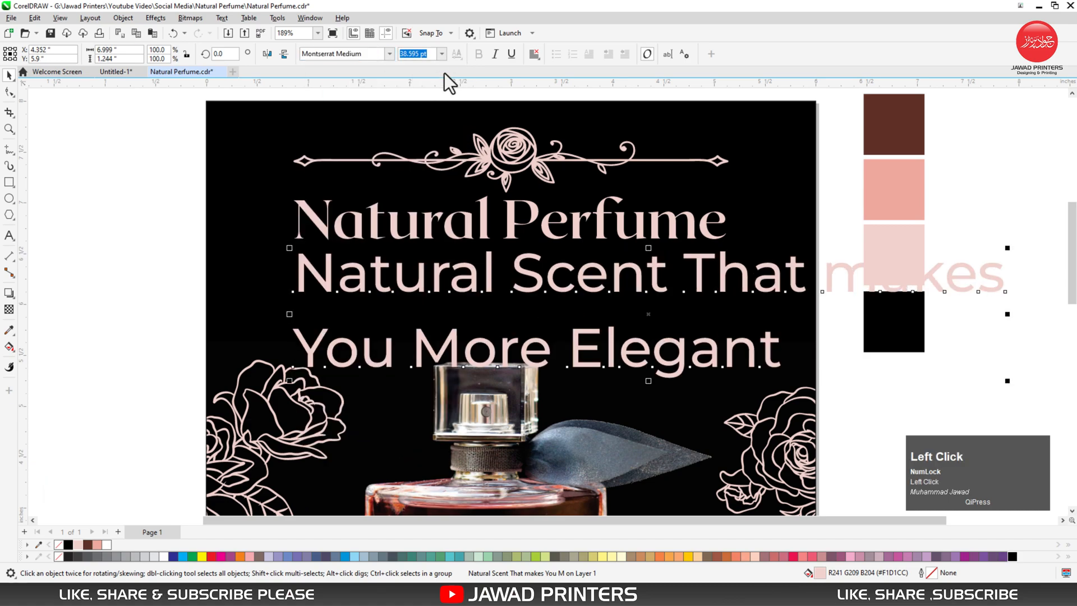
left_click(534, 54)
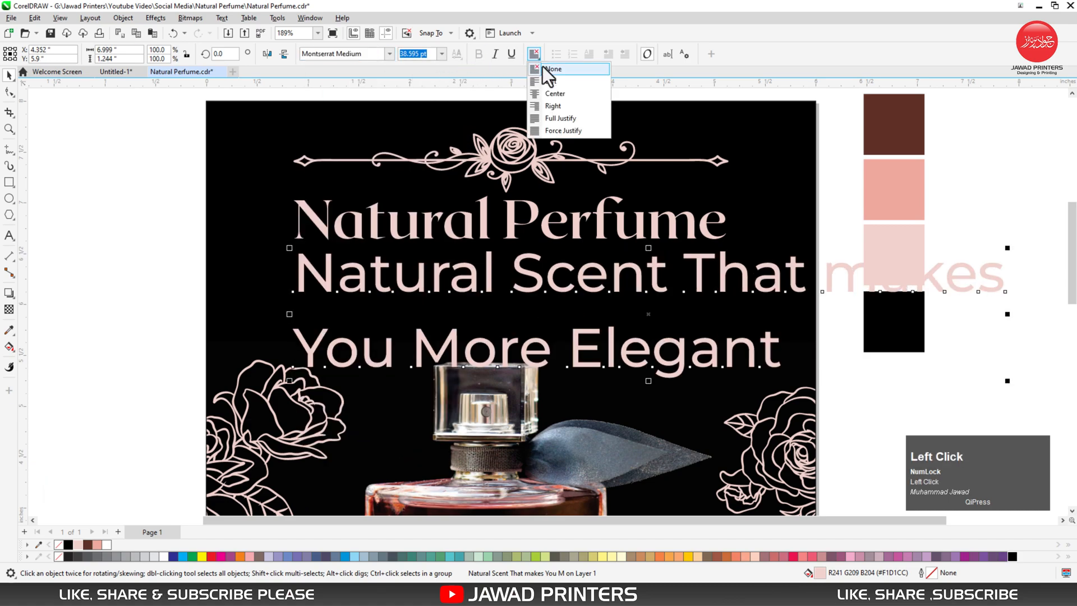
left_click(550, 101)
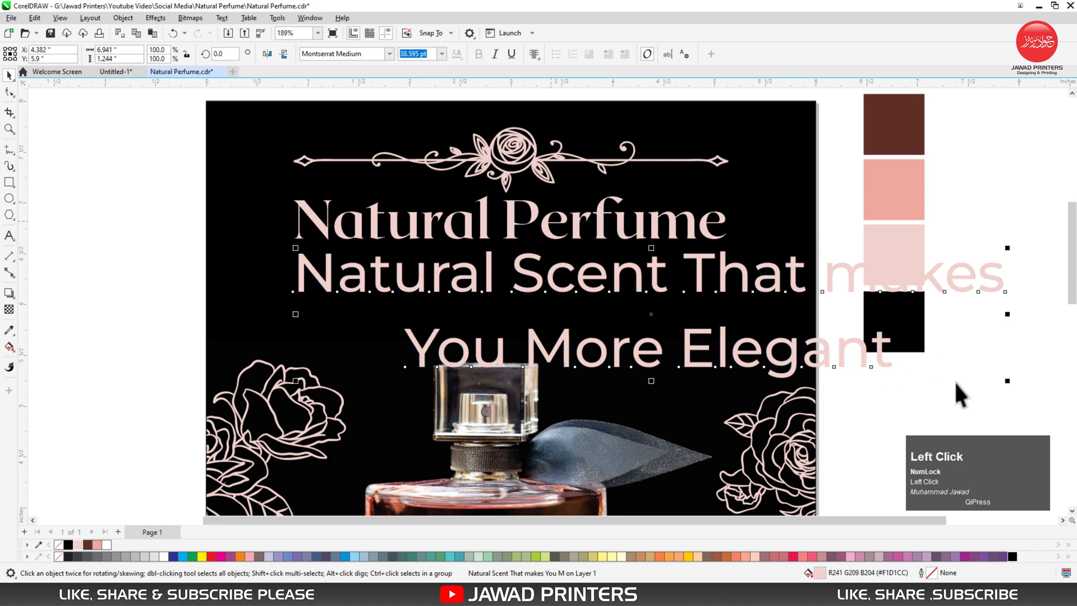
Step: Scale the tagline down to about 3.54 in wide and centre it horizontally on the page just below the heading
left_click_drag(1005, 377, 951, 348)
left_click(805, 233, "shift")
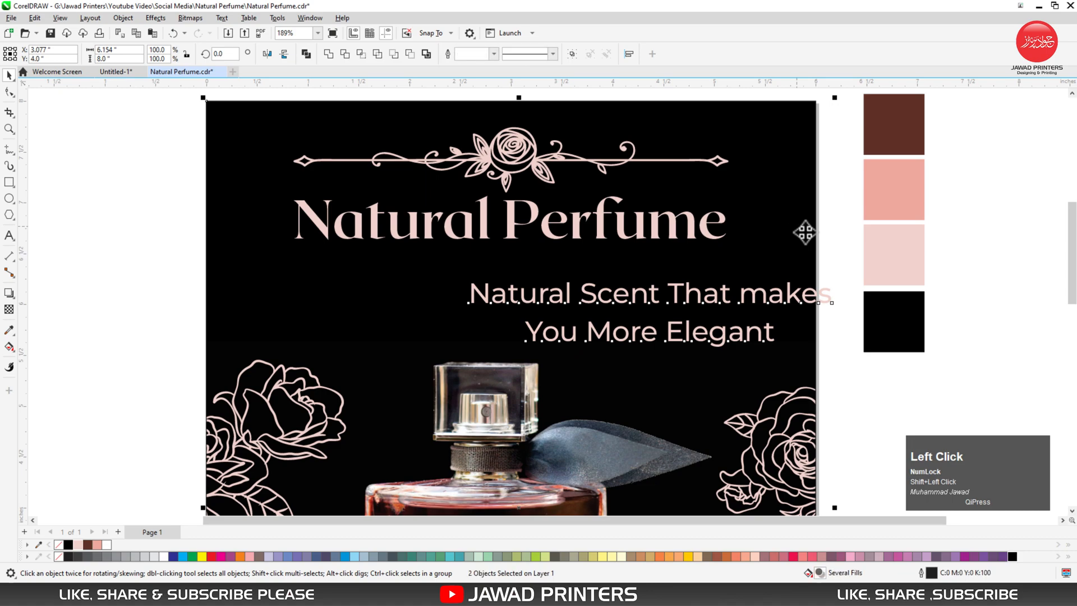
key("c")
left_click(751, 272)
left_click_drag(604, 291, 604, 276)
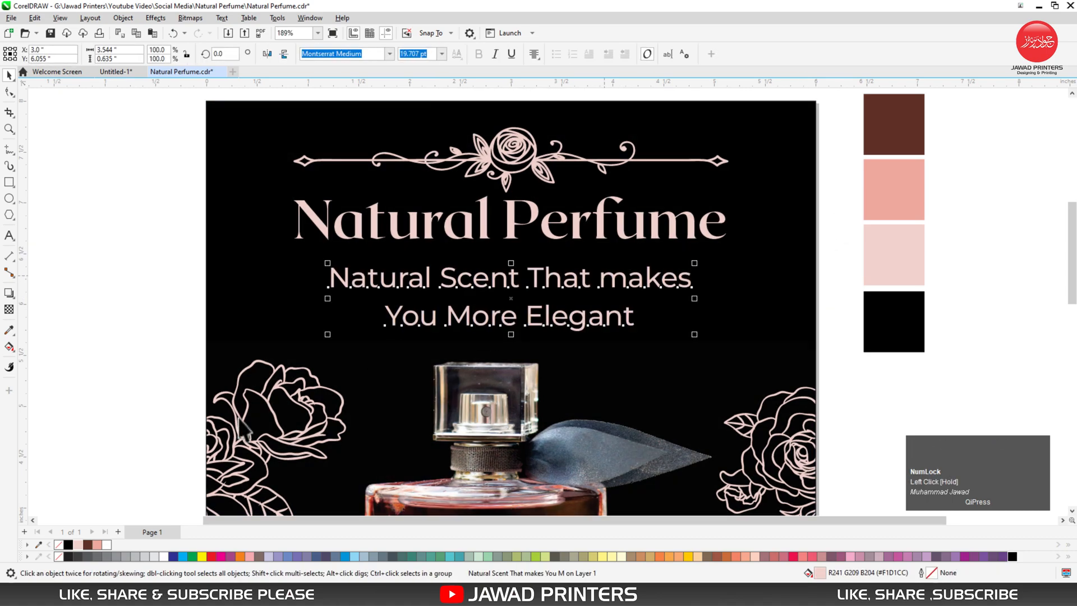
left_click(112, 366)
Step: Add artistic text beginning "Get a 30% discount for ev" inside the light pink band at the foot of the page
key("F3")
key("F3")
left_click_drag(617, 283, 373, 493)
left_click_drag(714, 305, 313, 480)
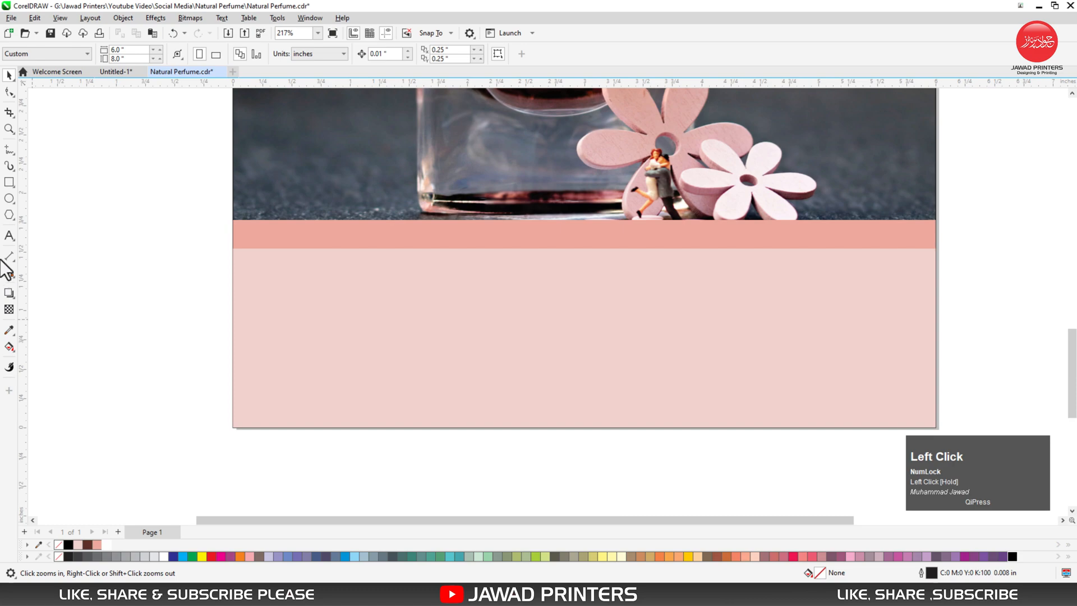
left_click(9, 236)
left_click(293, 350)
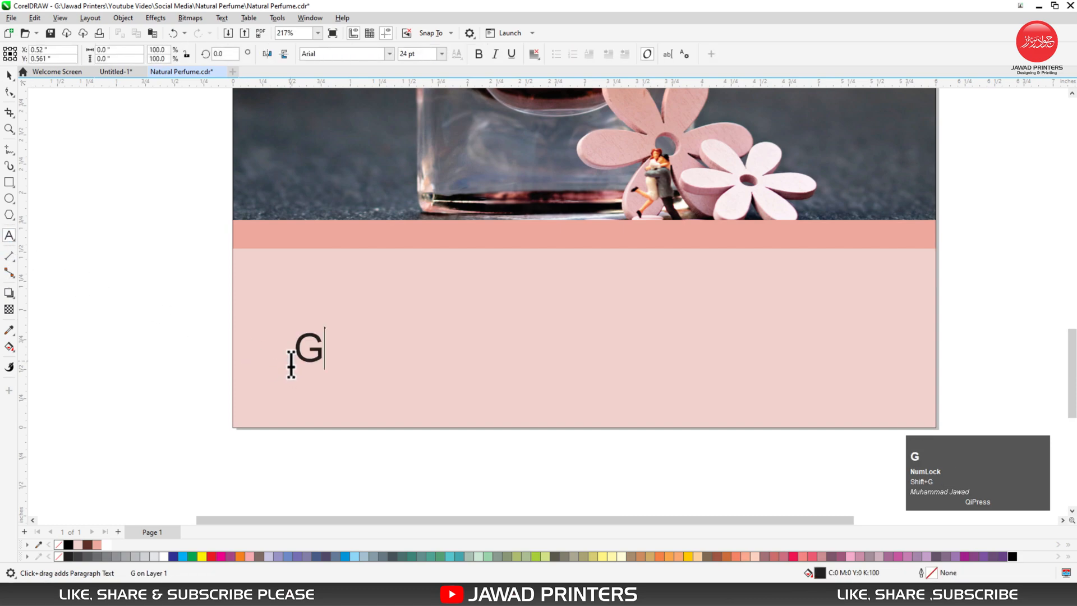
type("Get a3")
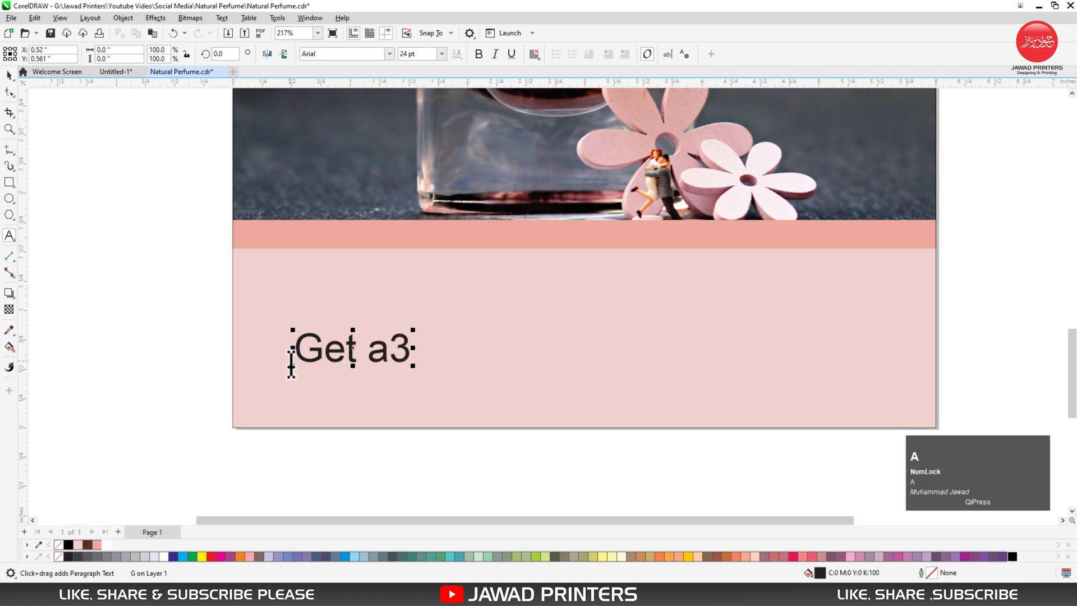
key("BackSpace")
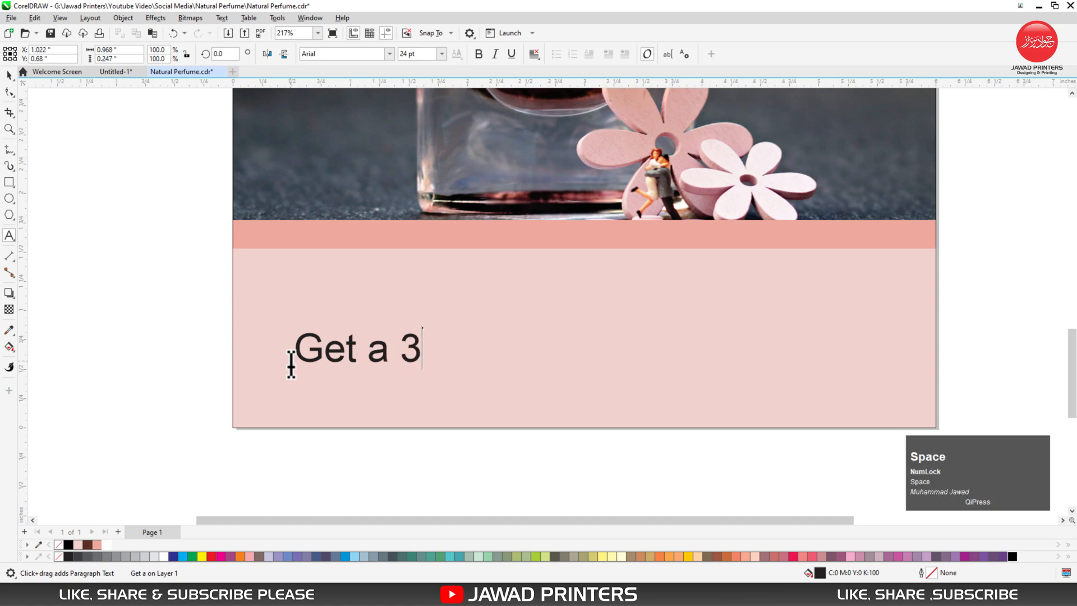
type("30")
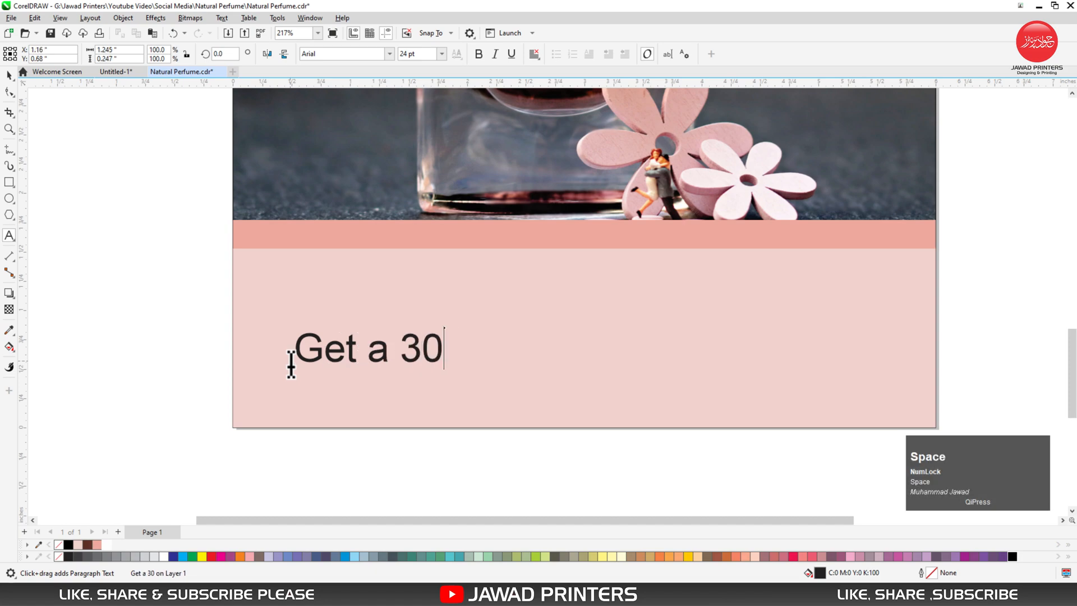
type("% ")
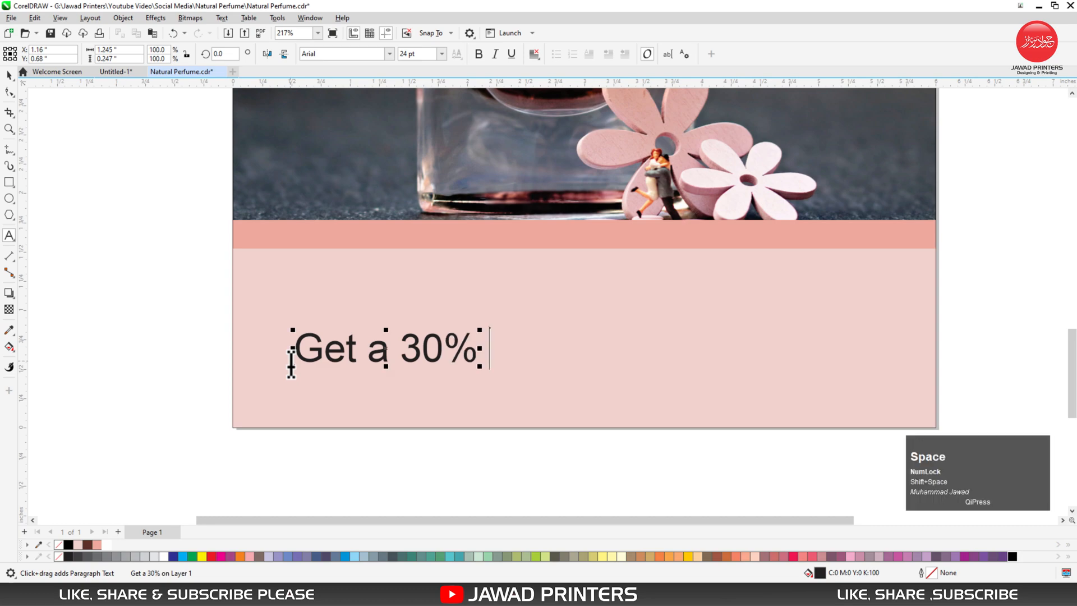
type("dis")
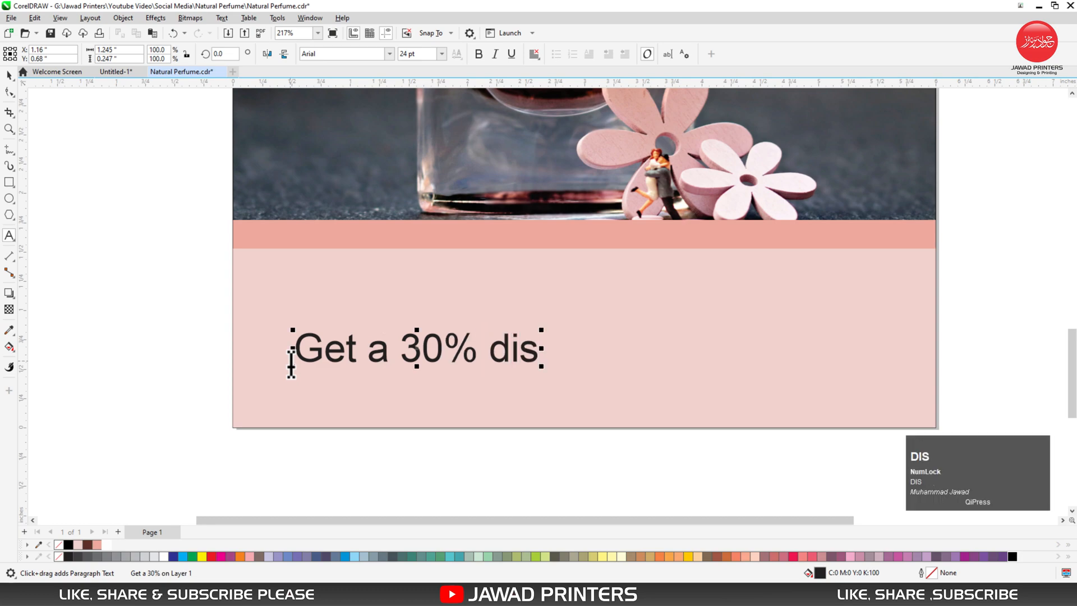
type("co")
type("t")
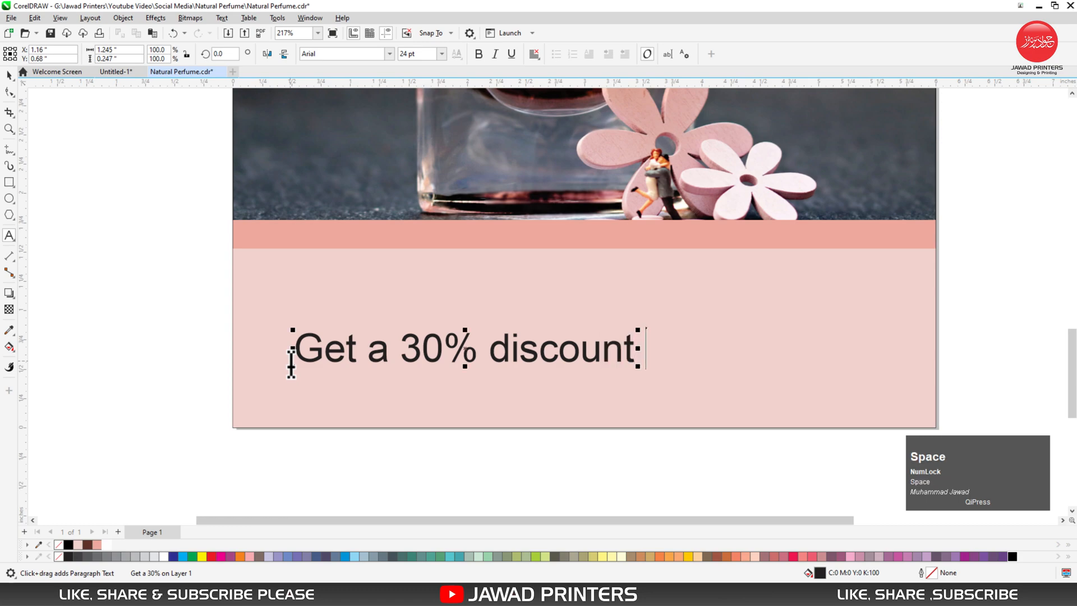
type(" for")
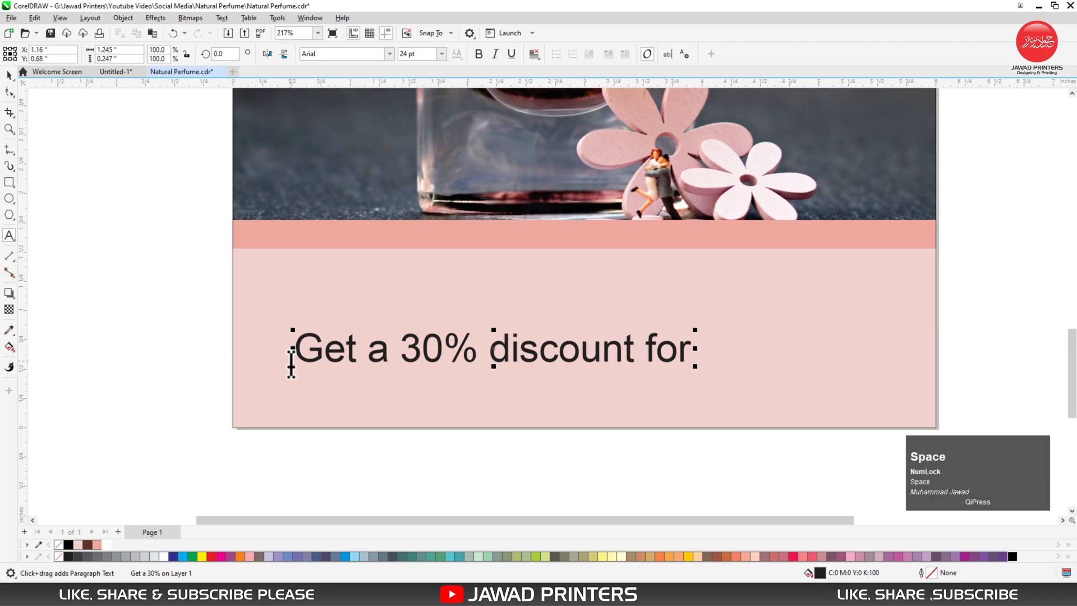
type(" ev")
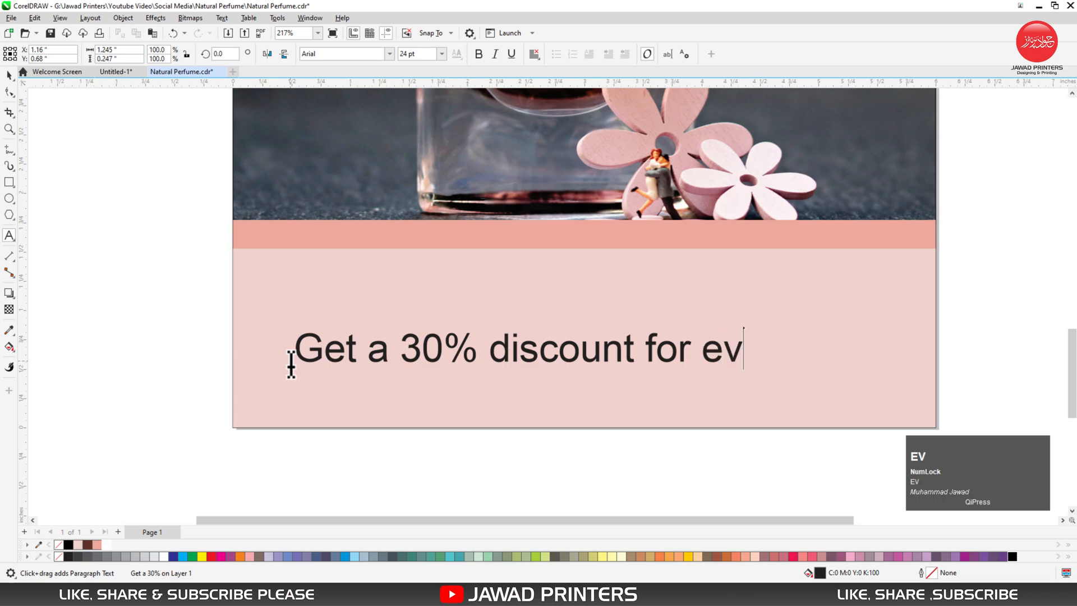